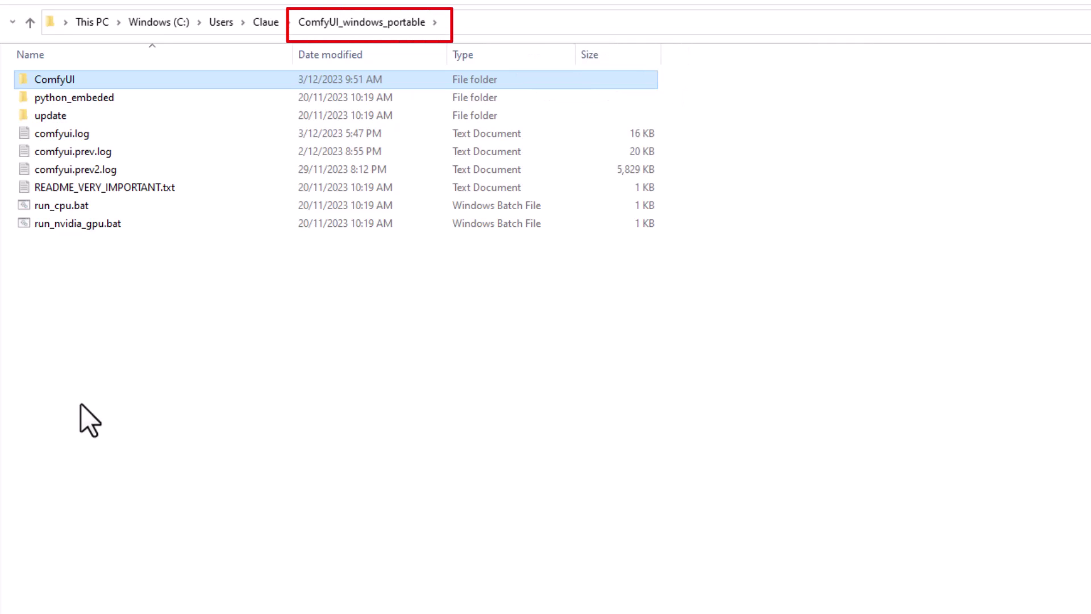
# - Paste install-manager-for-portable-version.bat into the ComfyUI_windows_portable folder and open the custom_nodes folder inside ComfyUI to find the ComfyUI-Manager folder
pyautogui.hotkey('ctrl', 'v')
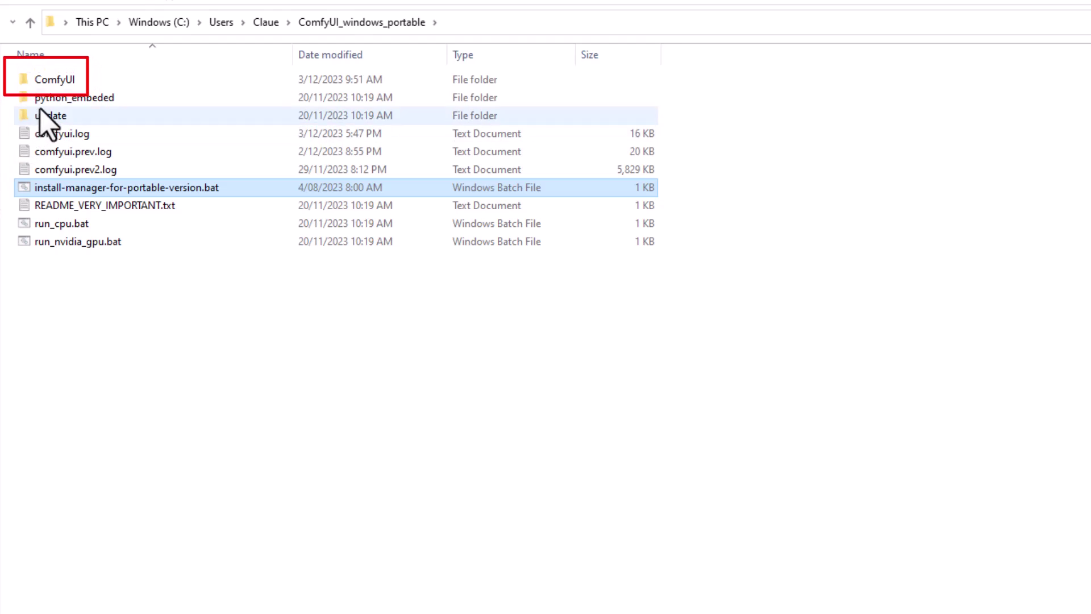
pyautogui.doubleClick(67, 84)
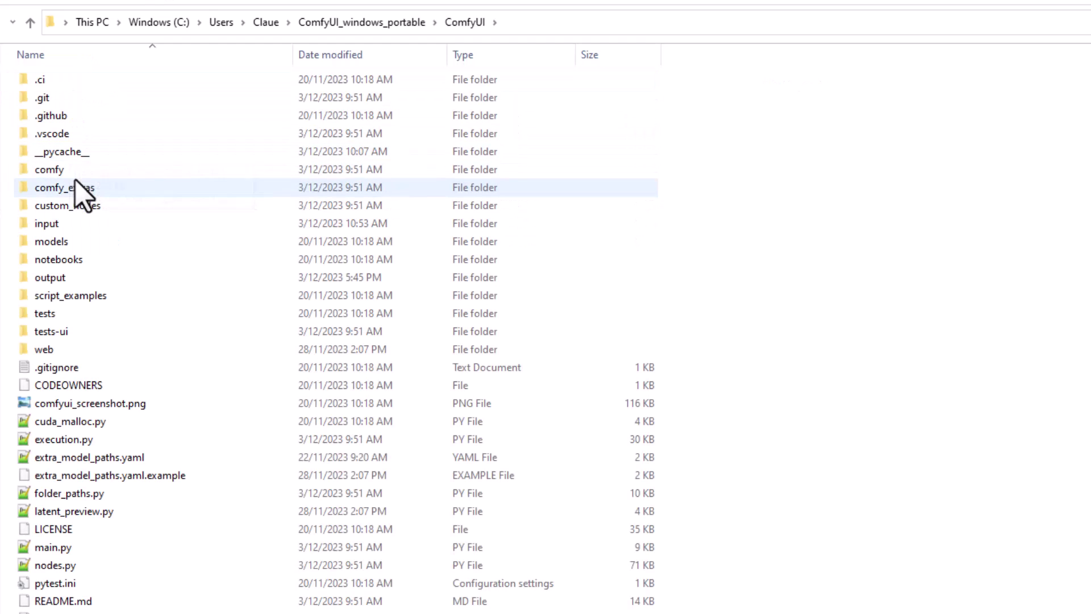
pyautogui.doubleClick(84, 209)
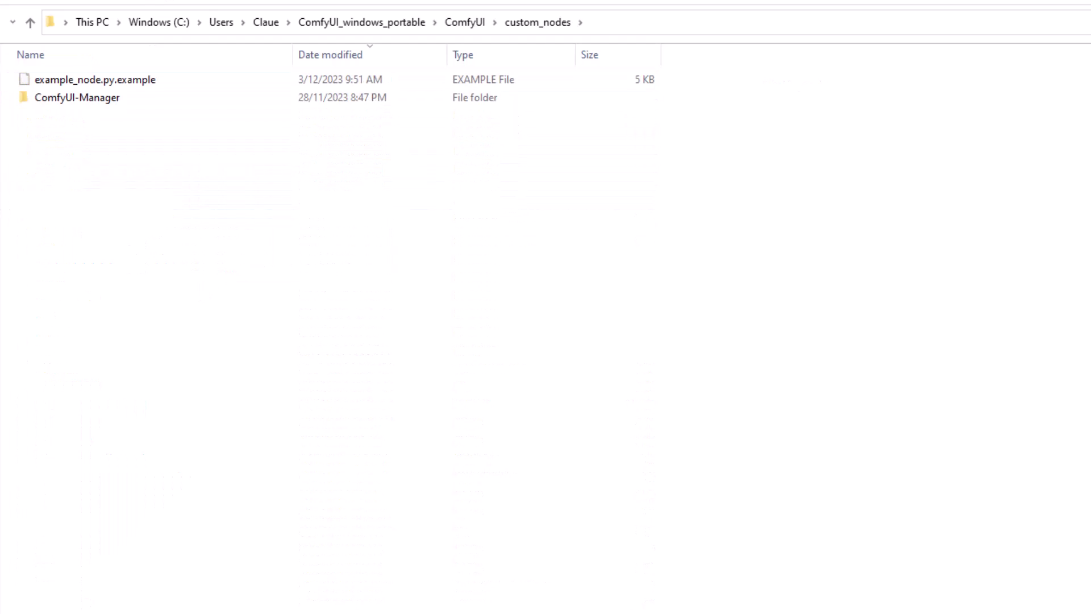
pyautogui.click(106, 100)
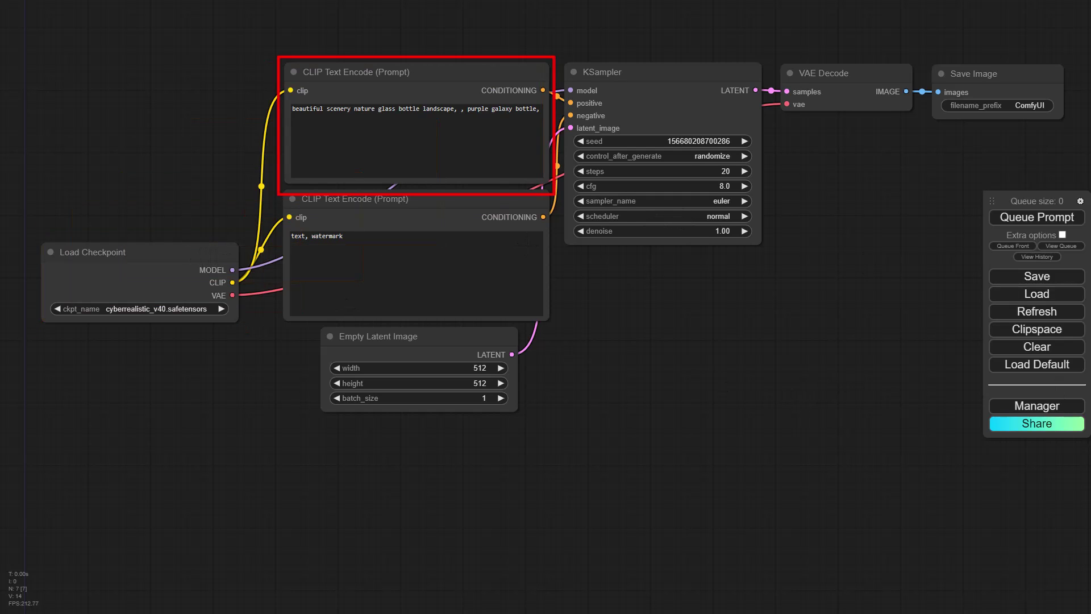
# - Select the Load Checkpoint, upper CLIP Text Encode, KSampler, VAE Decode and Save Image nodes one after another
pyautogui.click(159, 252)
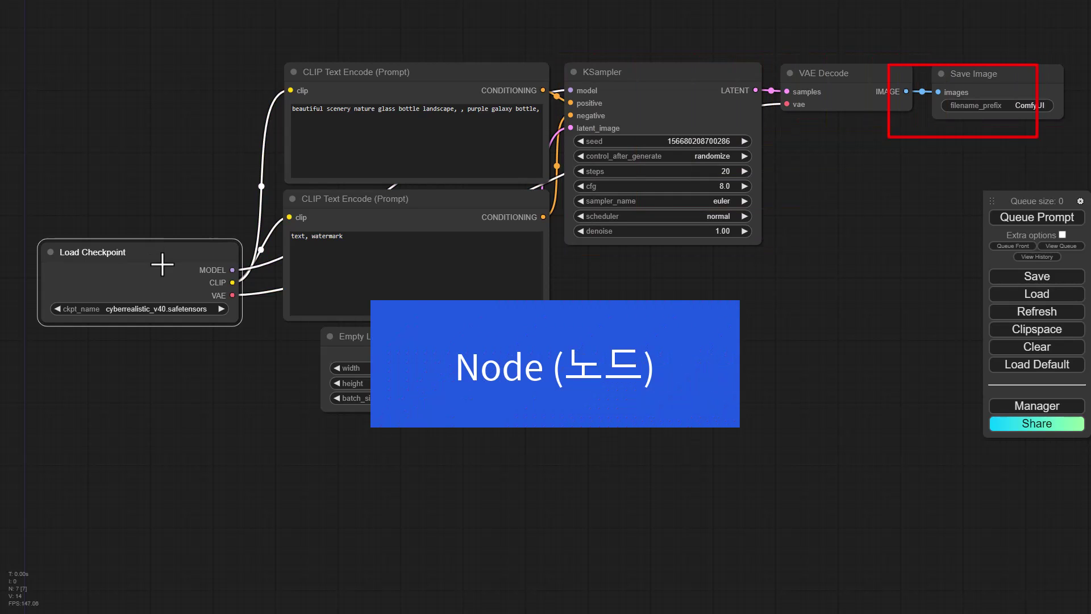
pyautogui.click(429, 78)
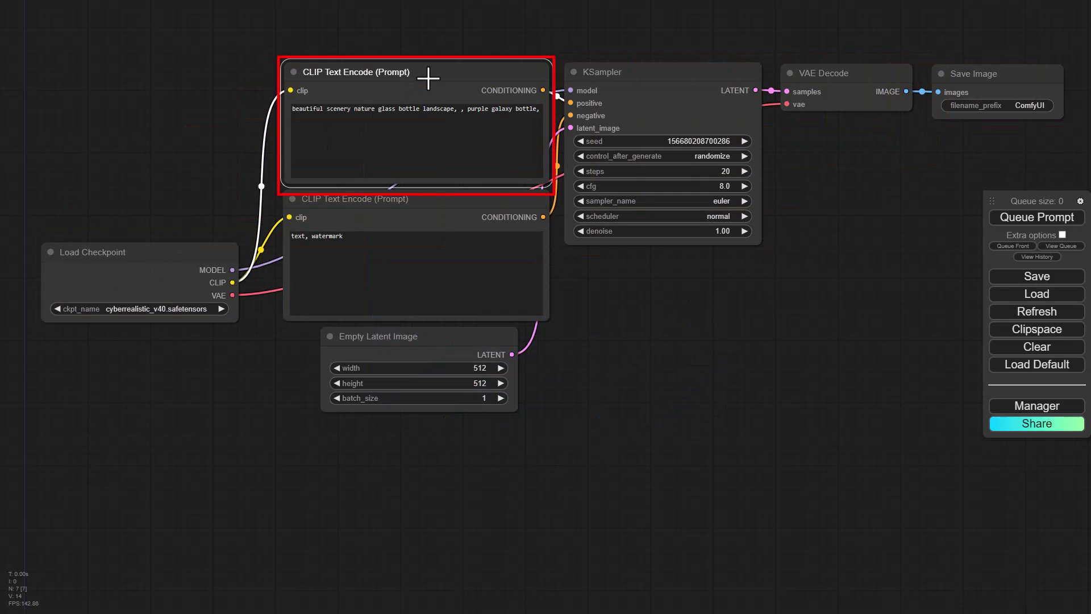
pyautogui.click(651, 78)
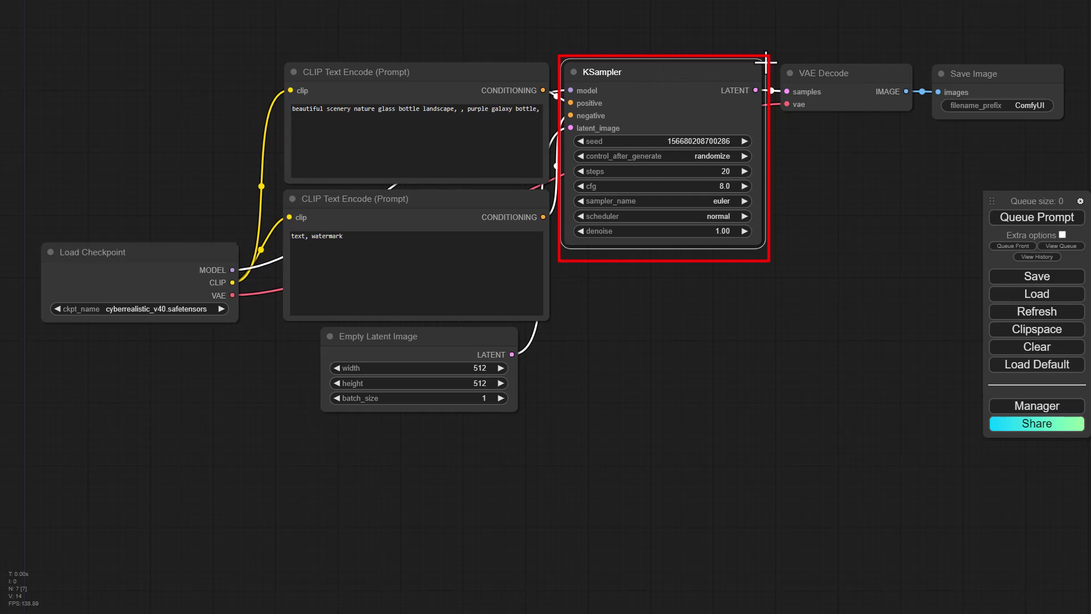
pyautogui.click(862, 75)
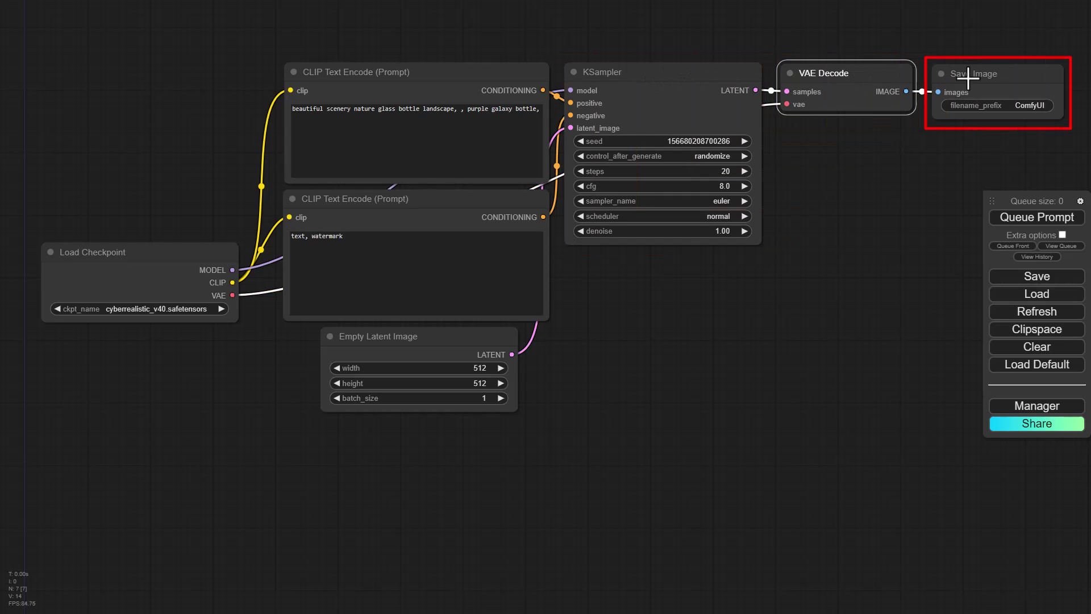
pyautogui.click(991, 78)
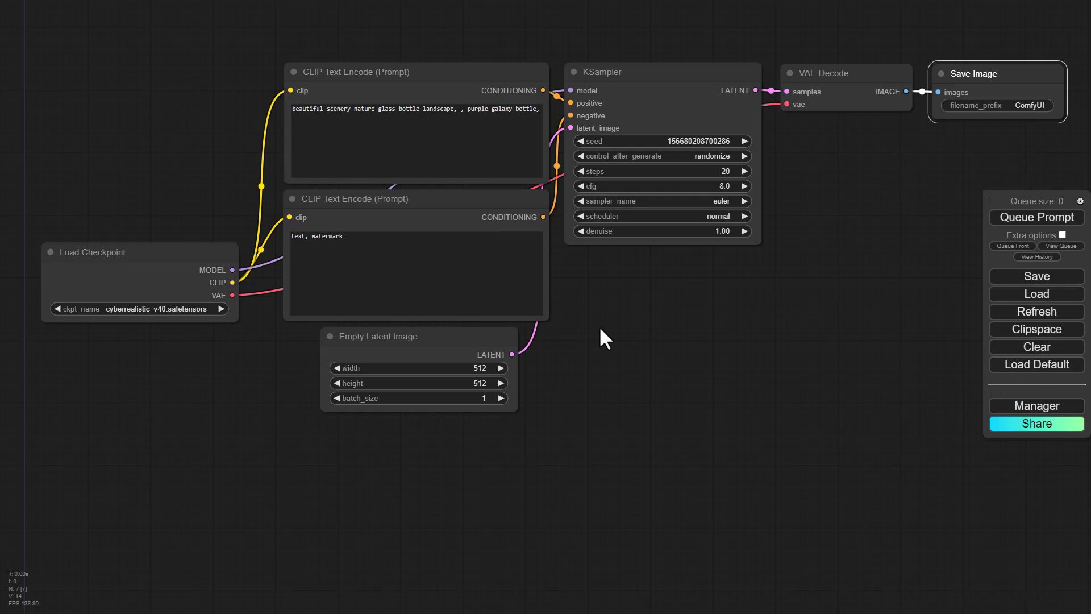
pyautogui.scroll(6, 601, 330)
pyautogui.scroll(-4, 601, 330)
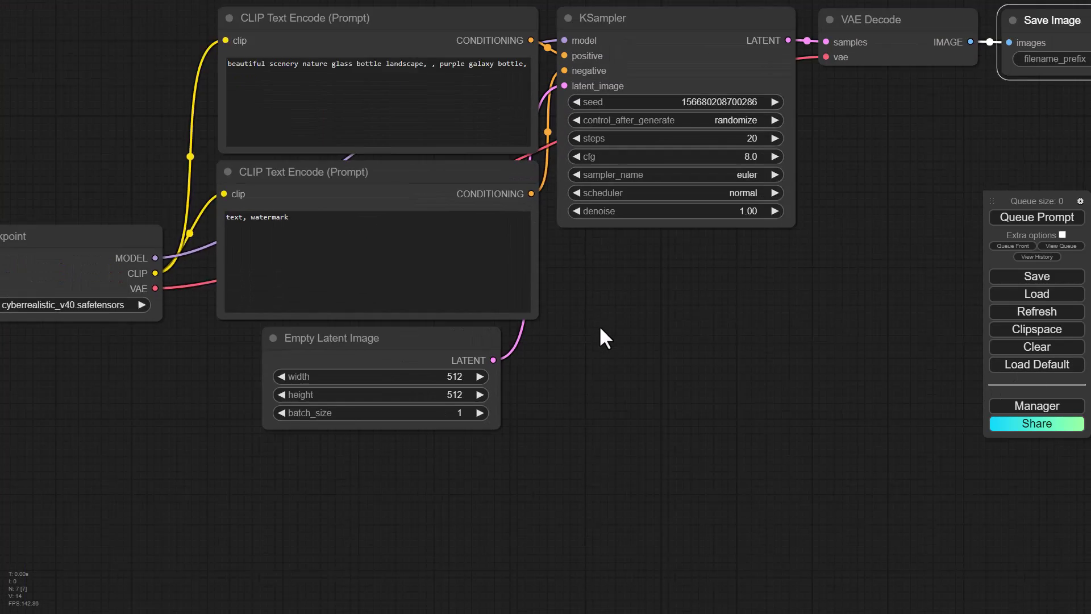
pyautogui.scroll(-2, 600, 329)
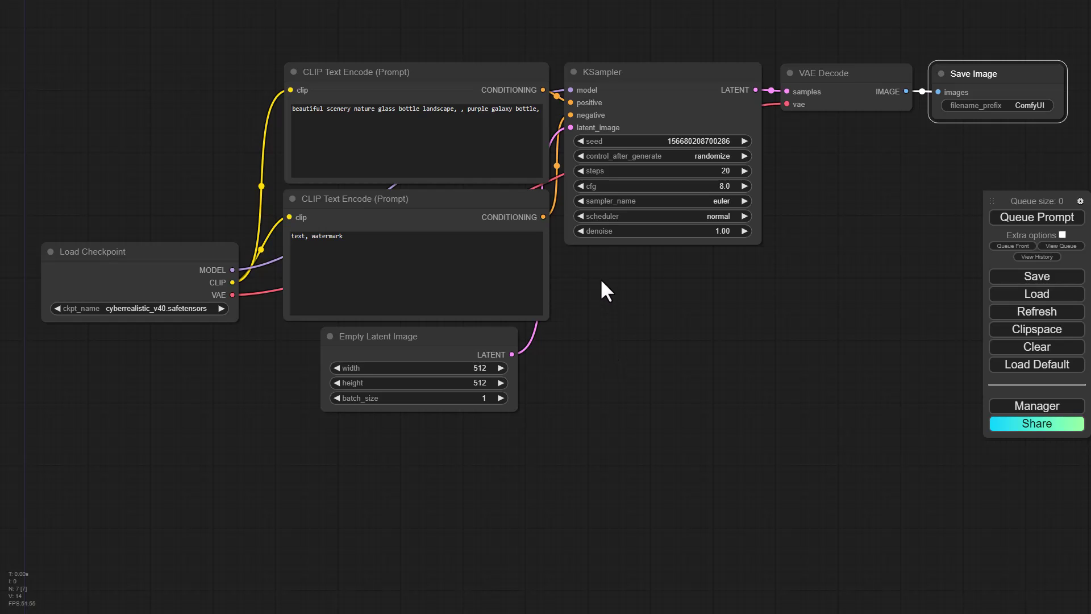
pyautogui.moveTo(604, 282)
pyautogui.mouseDown()
pyautogui.moveTo(623, 331)
pyautogui.moveTo(568, 341)
pyautogui.moveTo(544, 318)
pyautogui.moveTo(569, 330)
pyautogui.moveTo(592, 315)
pyautogui.moveTo(592, 290)
pyautogui.mouseUp()
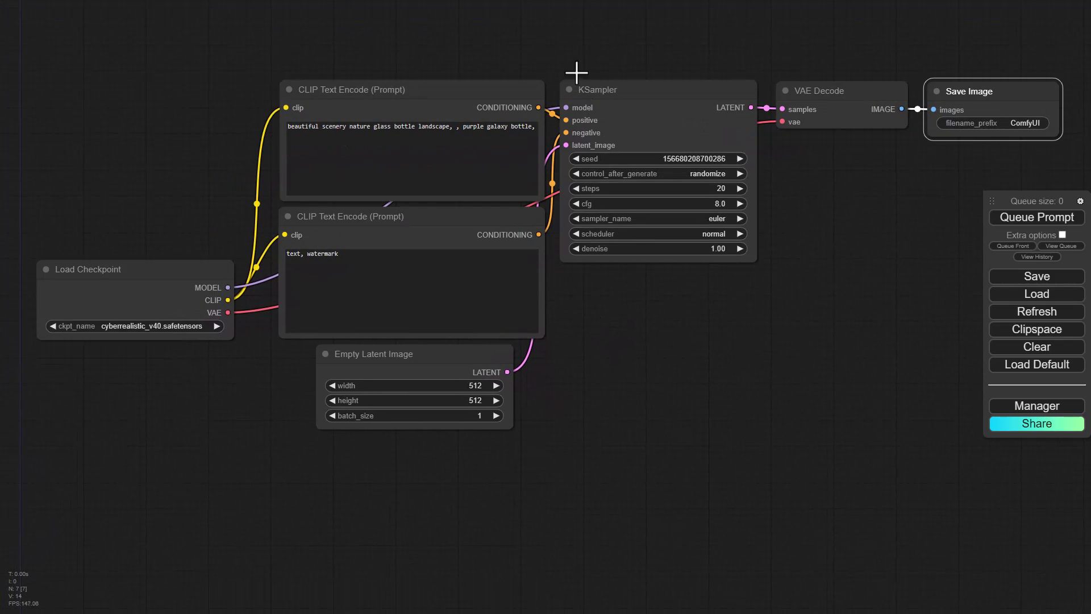
# - Move the KSampler node farther away from the two CLIP Text Encode nodes
pyautogui.scroll(5, 577, 72)
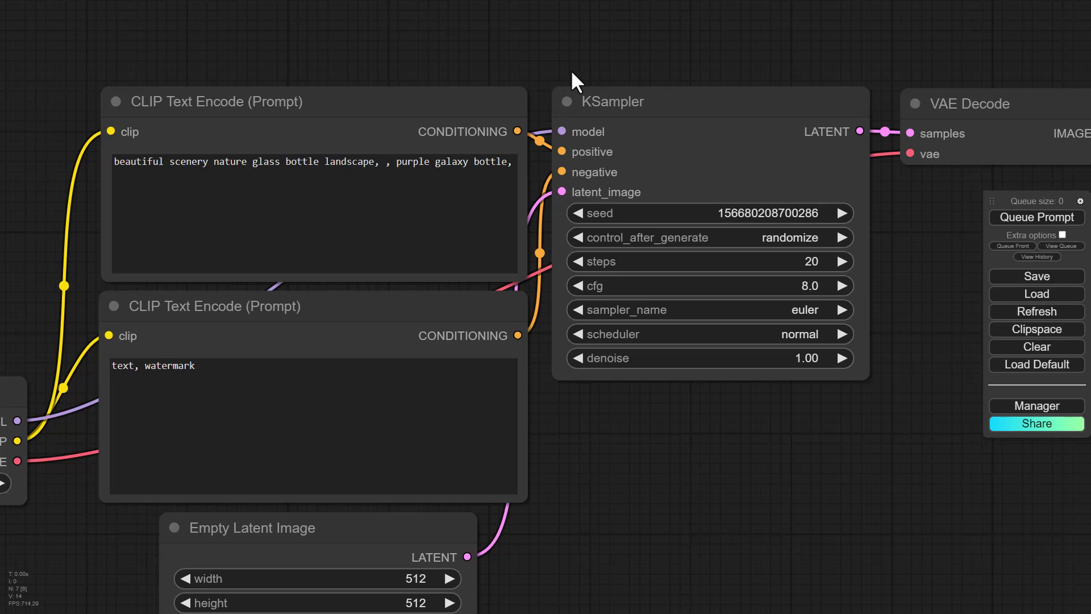
pyautogui.moveTo(571, 71); pyautogui.dragTo(511, 37)
pyautogui.scroll(2, 527, 44)
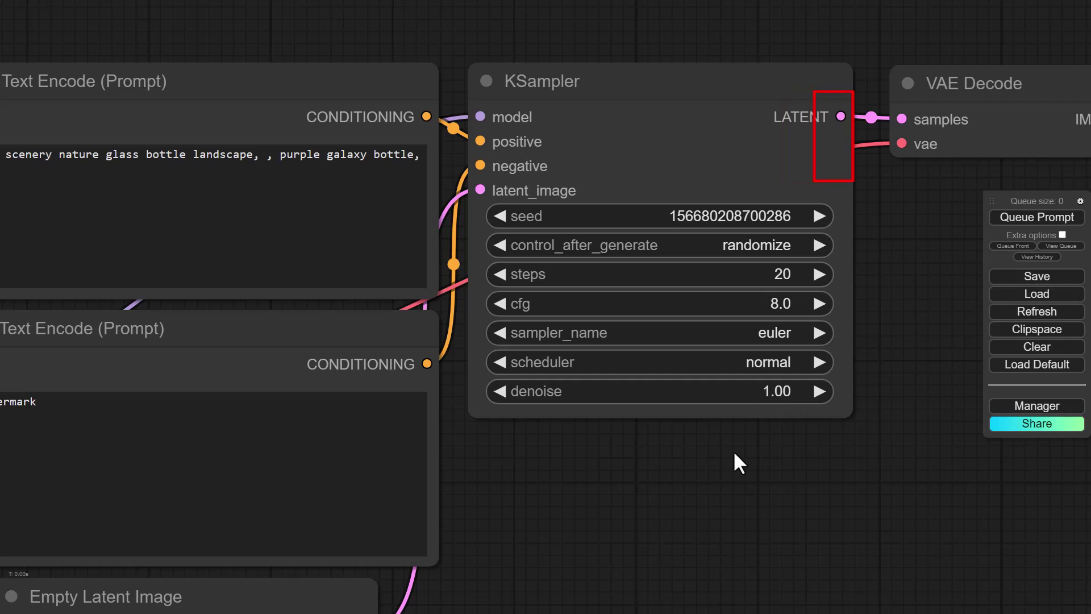
pyautogui.moveTo(608, 108)
pyautogui.mouseDown()
pyautogui.moveTo(707, 90)
pyautogui.moveTo(781, 100)
pyautogui.mouseUp()
# - Connect the upper prompt node's CONDITIONING output to KSampler's positive input, and try linking that output to the model input
pyautogui.moveTo(427, 120); pyautogui.dragTo(654, 134)
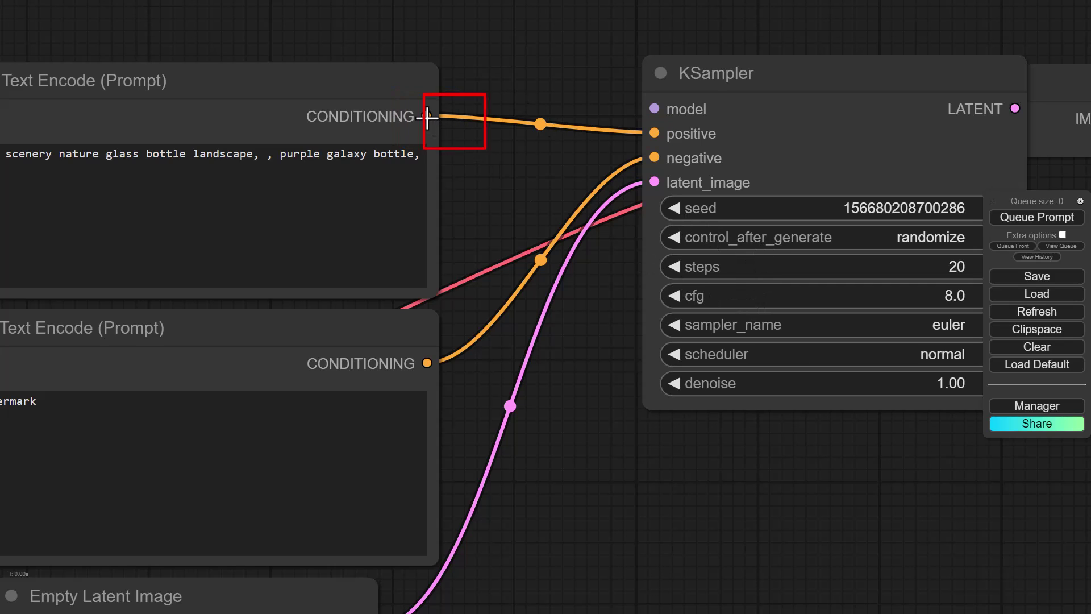
pyautogui.moveTo(427, 117); pyautogui.dragTo(637, 109)
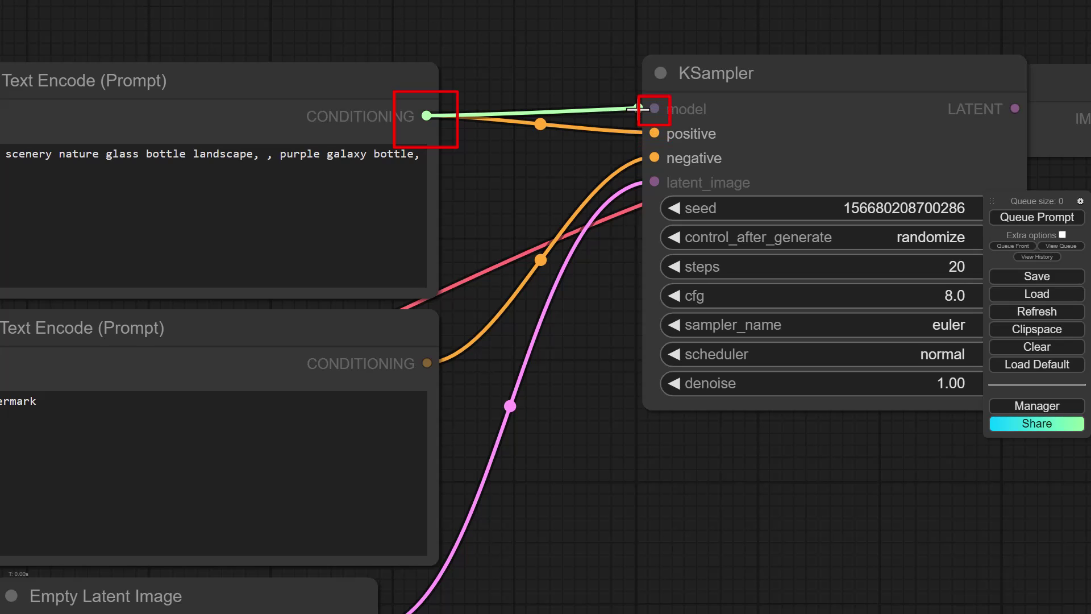
pyautogui.moveTo(637, 108); pyautogui.dragTo(635, 109)
# - Spread the KSampler and both CLIP Text Encode nodes apart on the canvas and delete the Empty Latent Image node
pyautogui.scroll(-6, 493, 206)
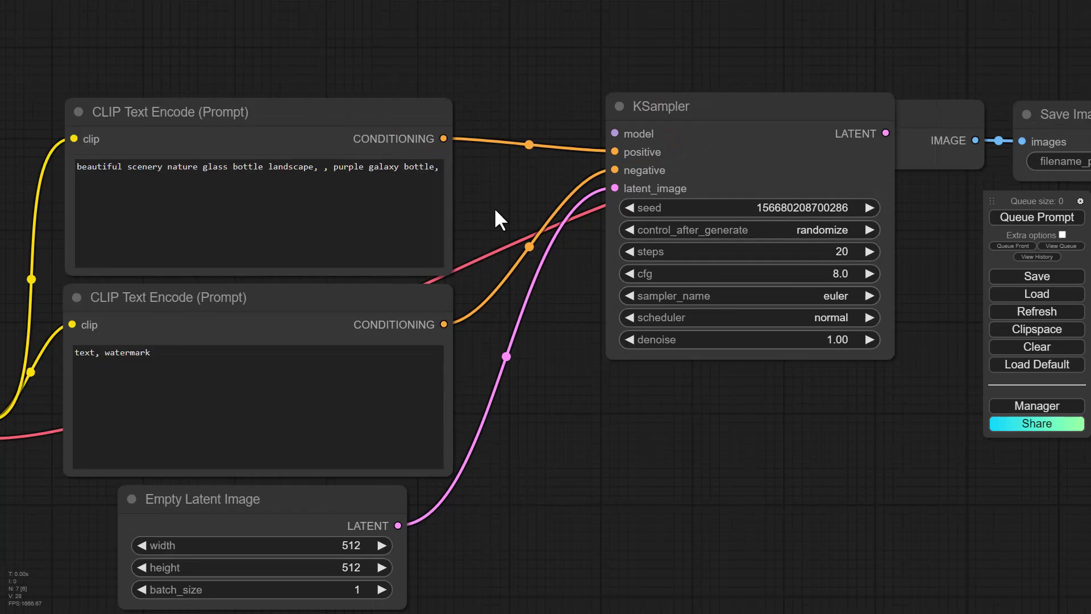
pyautogui.moveTo(524, 314); pyautogui.dragTo(587, 260)
pyautogui.scroll(1, 588, 261)
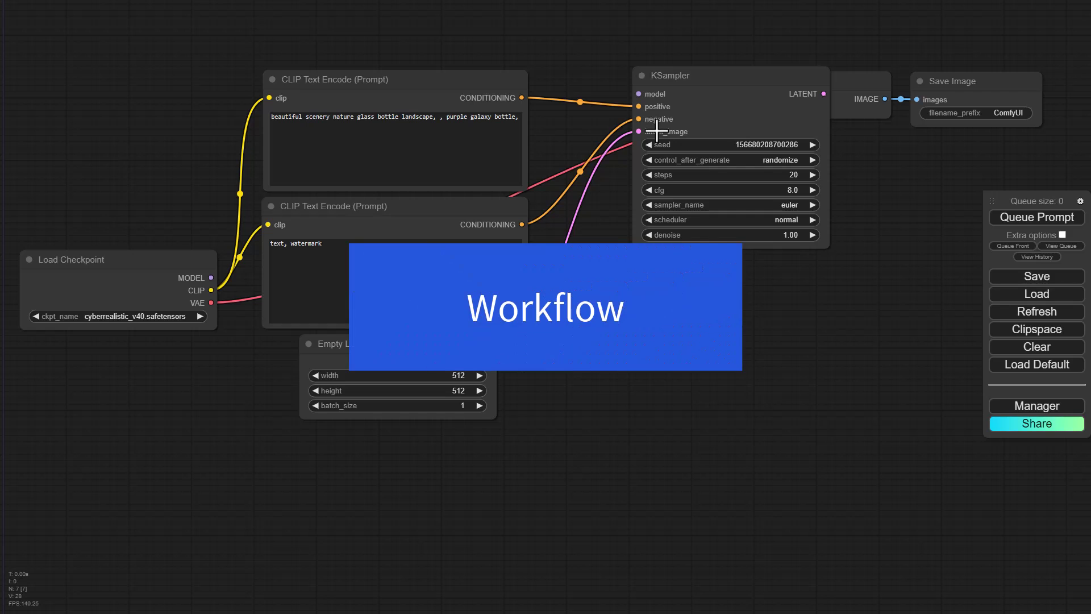
pyautogui.moveTo(742, 116); pyautogui.dragTo(797, 159)
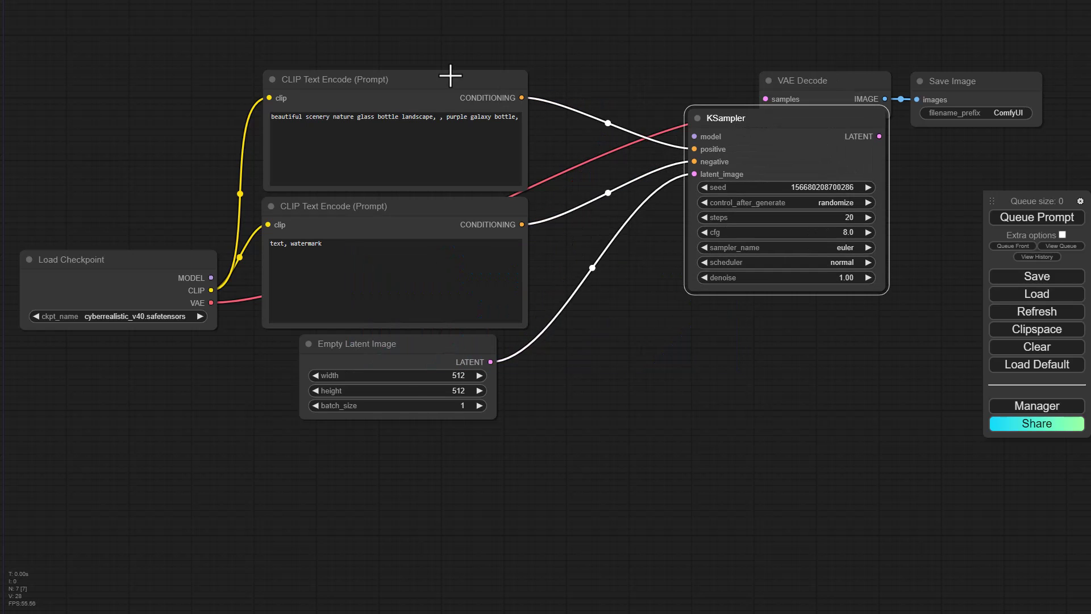
pyautogui.moveTo(449, 73); pyautogui.dragTo(299, 51)
pyautogui.moveTo(440, 205); pyautogui.dragTo(615, 412)
pyautogui.moveTo(477, 360); pyautogui.dragTo(503, 310)
pyautogui.press('Delete')
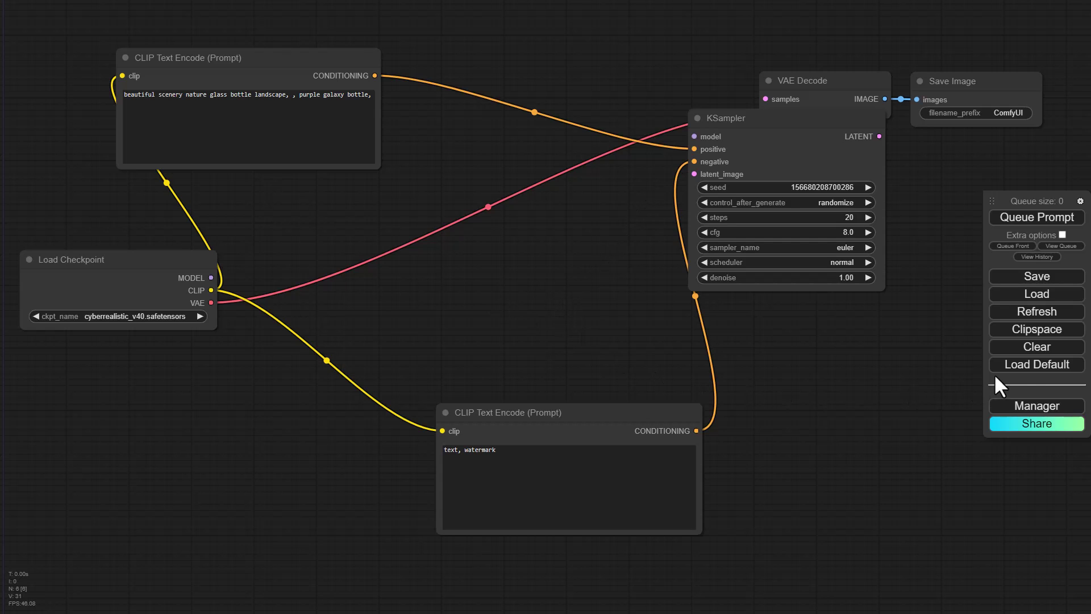
# - Reset the canvas to the default workflow, clear all nodes from it, and load the default workflow back
pyautogui.click(1027, 367)
pyautogui.click(1026, 348)
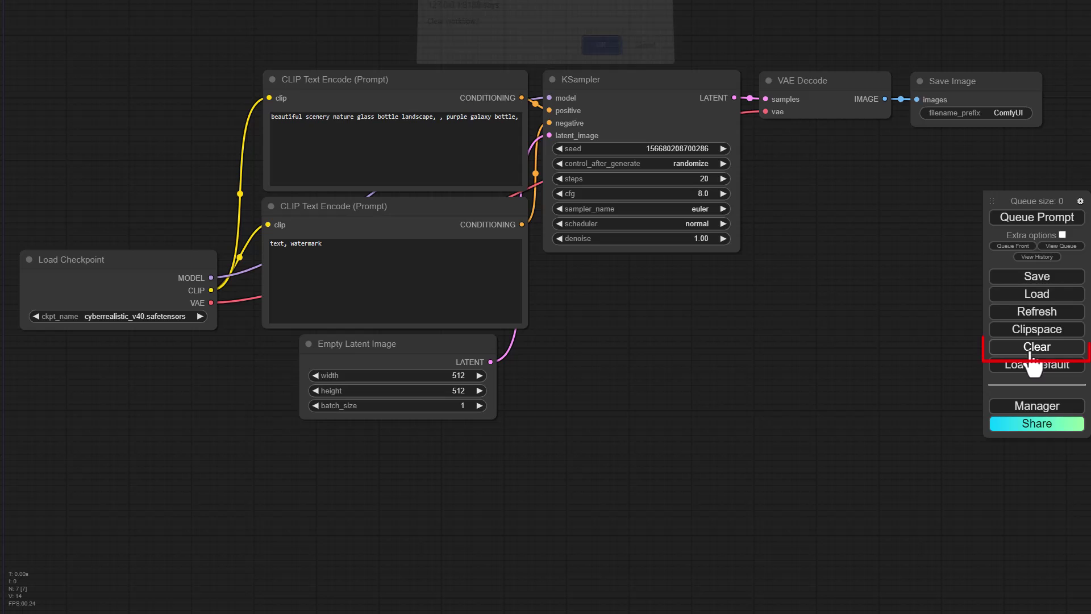
pyautogui.click(601, 54)
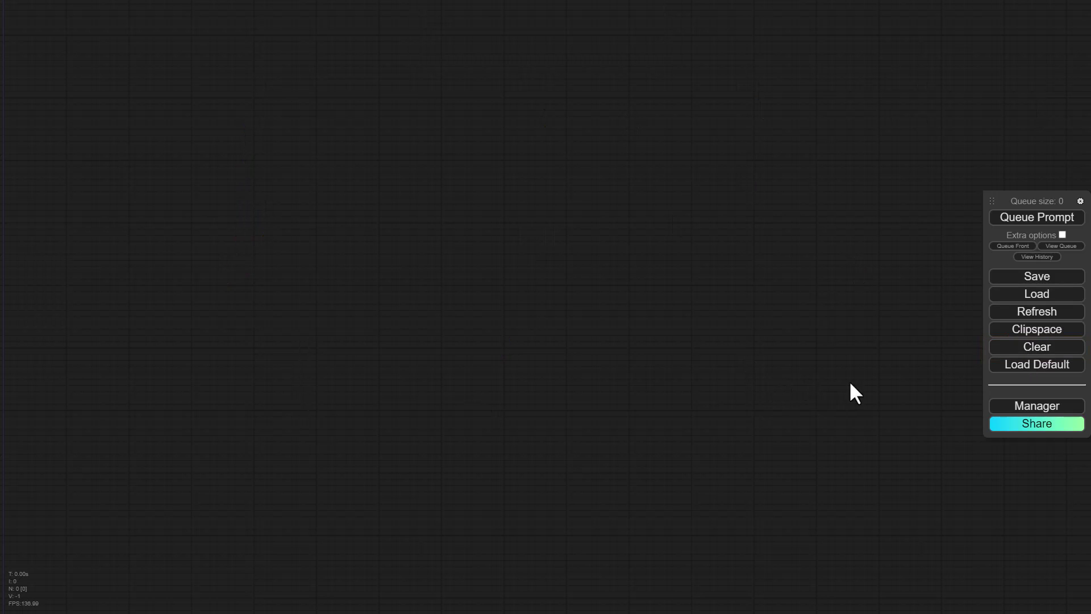
pyautogui.click(1060, 364)
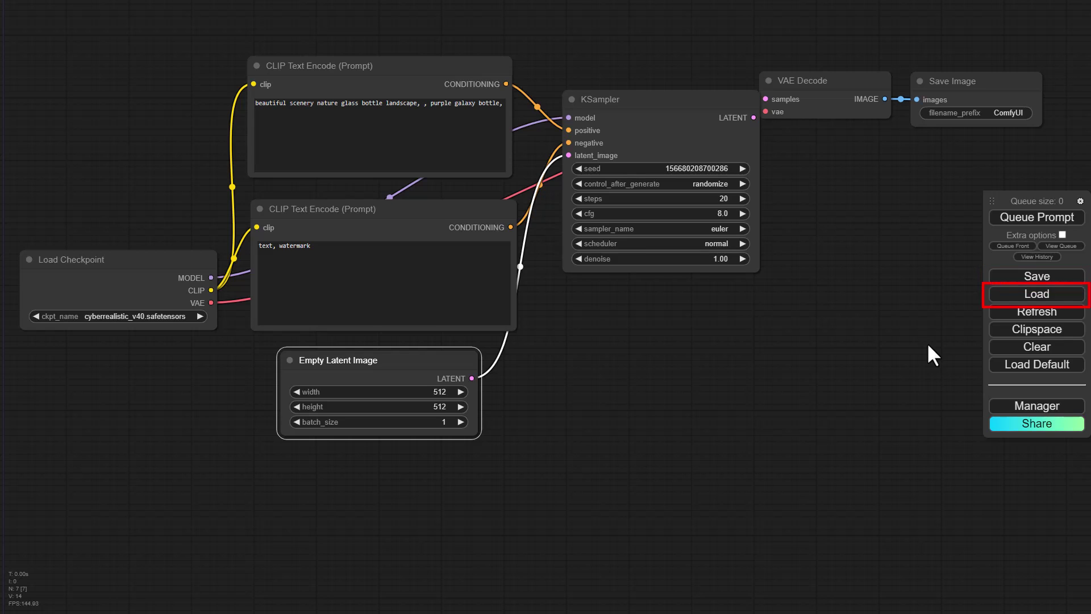
# - Queue the prompt to generate an image from the default workflow and reposition the floating control menu
pyautogui.moveTo(926, 342); pyautogui.dragTo(807, 343)
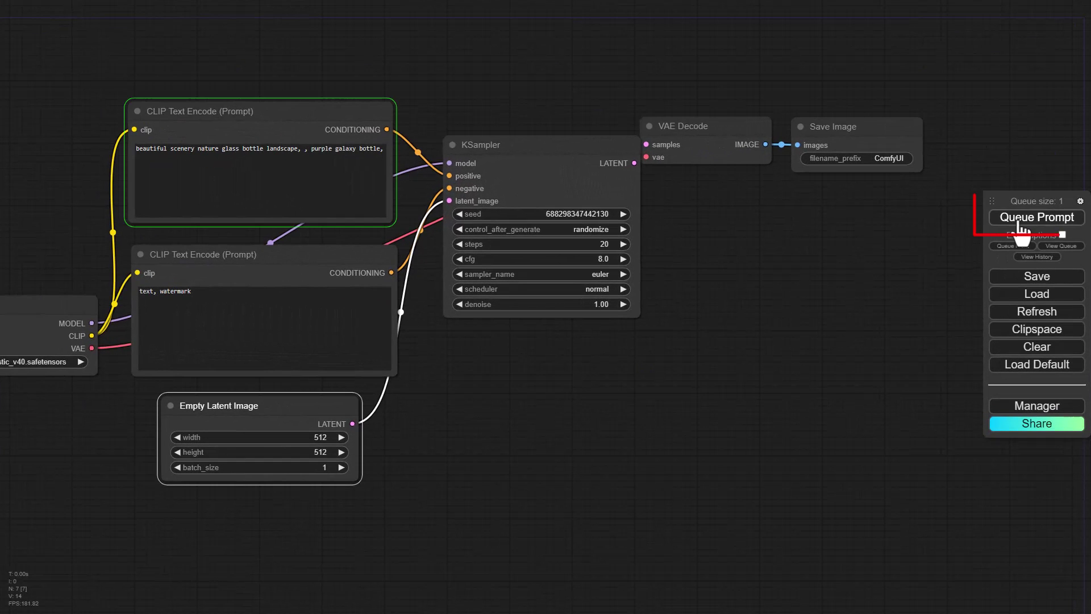
pyautogui.click(1006, 222)
pyautogui.moveTo(694, 219); pyautogui.dragTo(798, 244)
pyautogui.moveTo(1023, 196); pyautogui.dragTo(1029, 228)
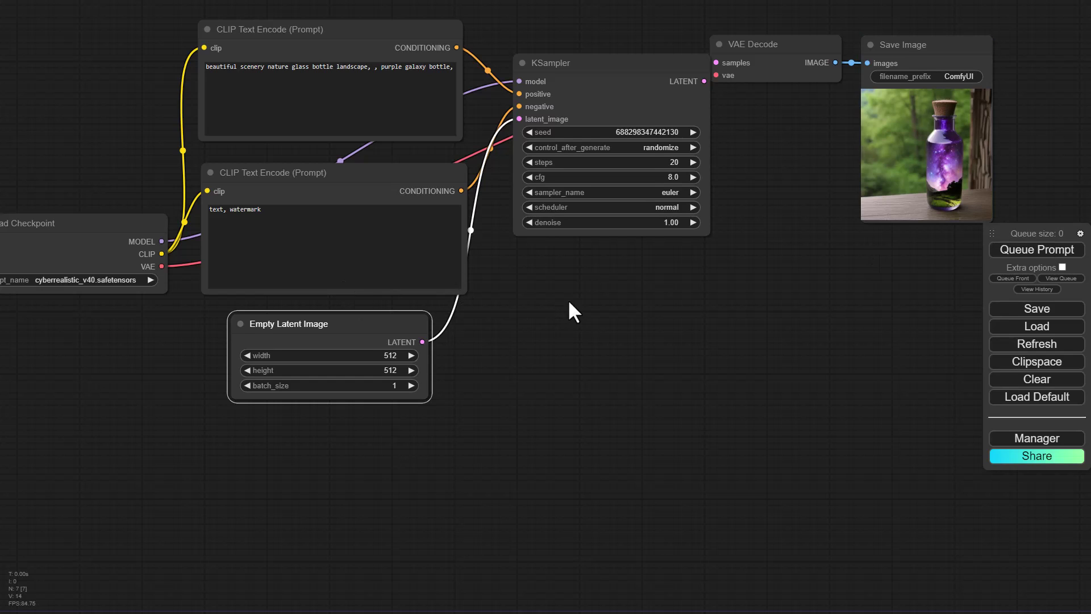
# - Queue the same prompt repeatedly to generate several more images with randomized seeds
pyautogui.moveTo(569, 311); pyautogui.dragTo(603, 303)
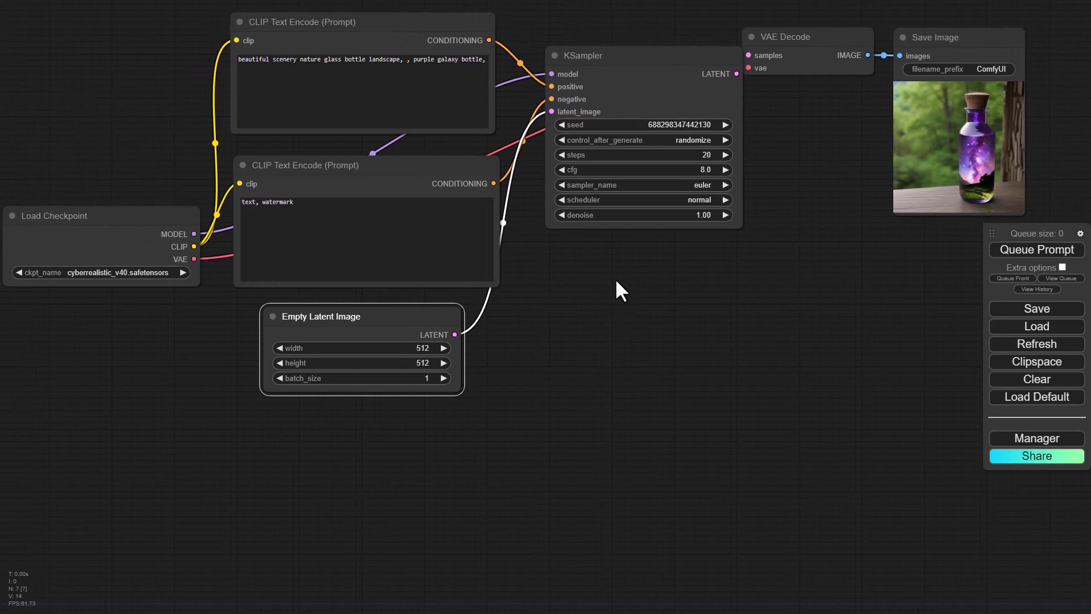
pyautogui.click(1009, 253)
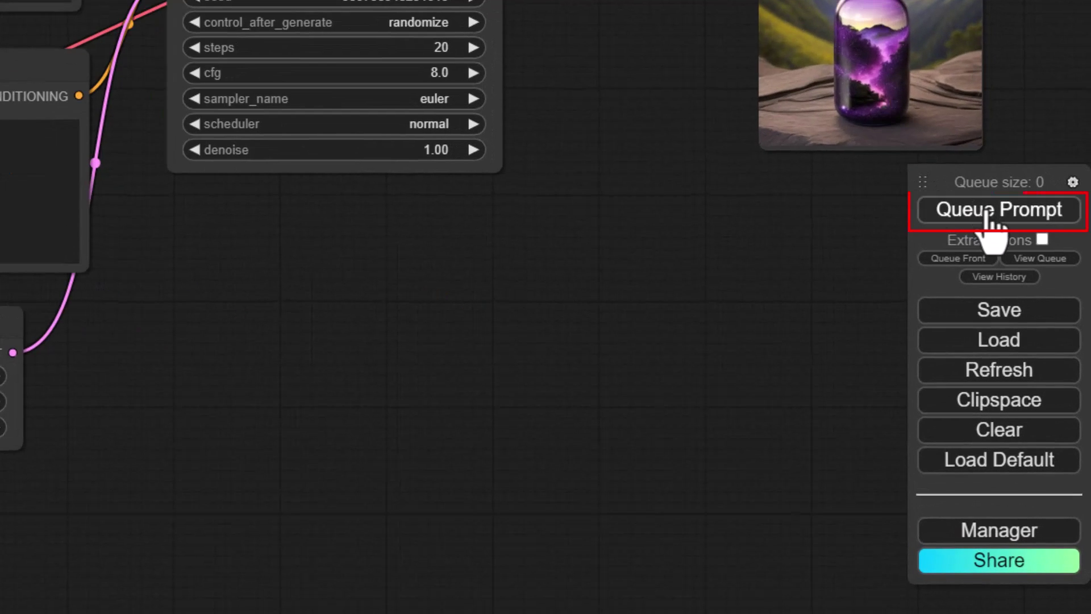
pyautogui.click(1031, 254)
pyautogui.click(1030, 253)
pyautogui.click(988, 213)
pyautogui.click(988, 213)
pyautogui.click(988, 214)
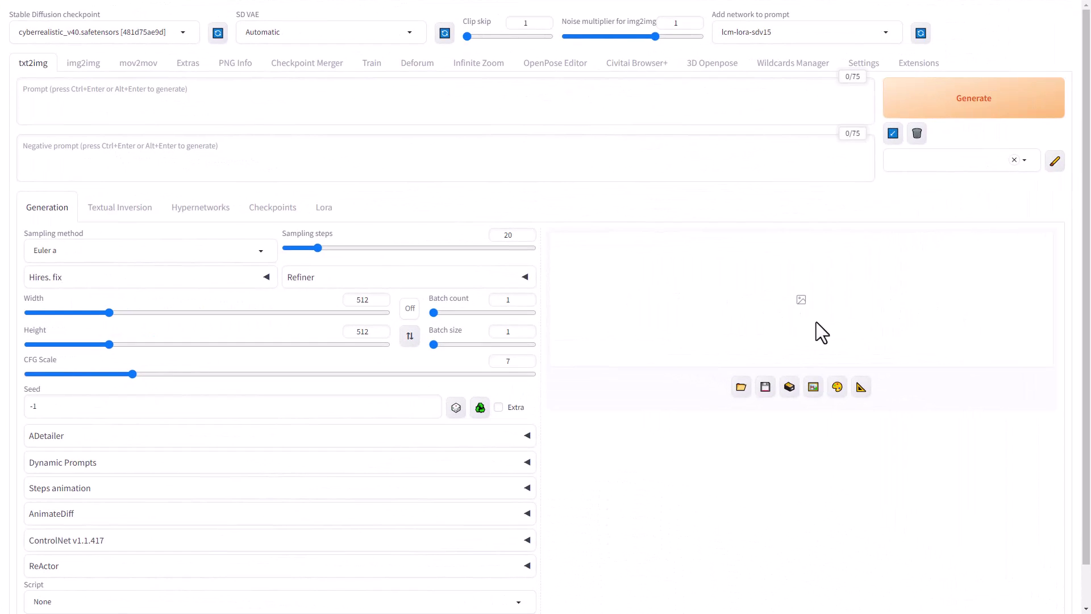
# - Switch to the Stable Diffusion WebUI and set the txt2img batch size to 4
pyautogui.click(527, 328)
pyautogui.click(528, 328)
pyautogui.click(528, 328)
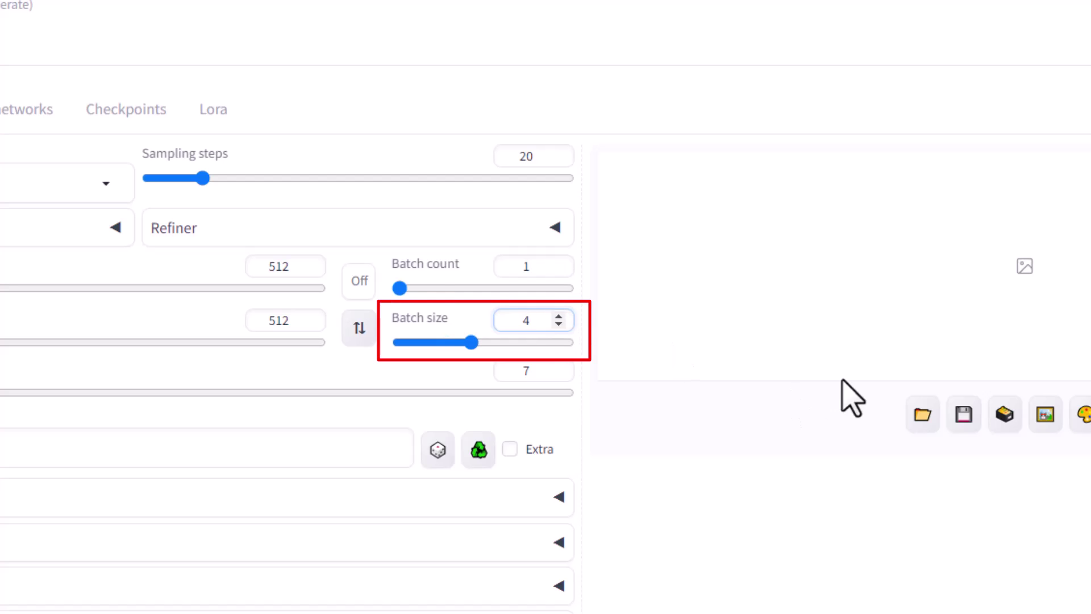
pyautogui.click(559, 325)
pyautogui.tripleClick(417, 319)
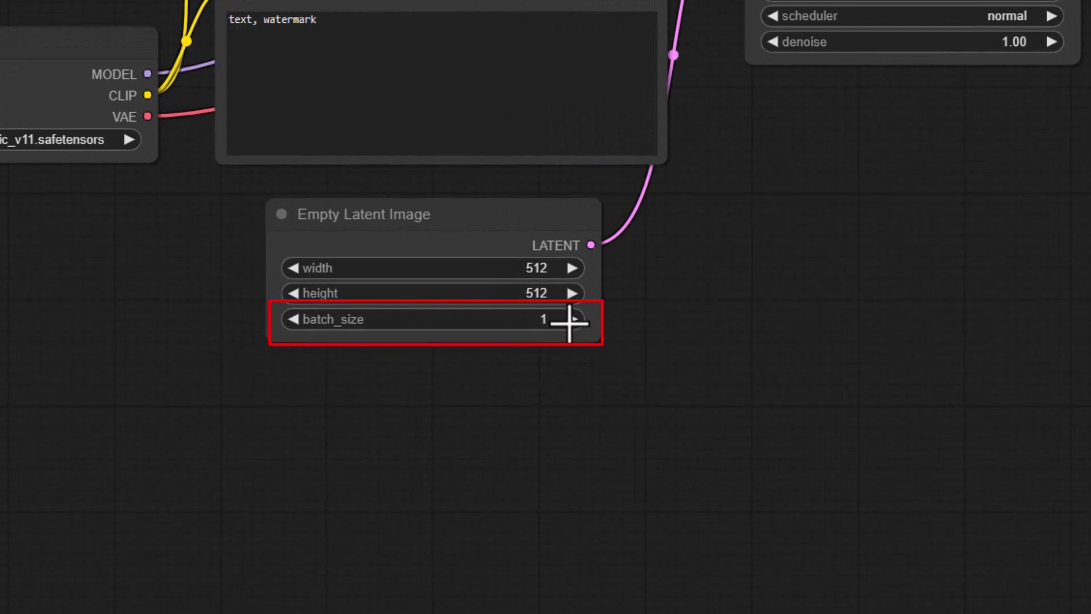
# - Switch back to ComfyUI, set the Empty Latent Image node's batch_size to 4, and queue the prompt
pyautogui.click(571, 327)
pyautogui.click(571, 326)
pyautogui.click(570, 326)
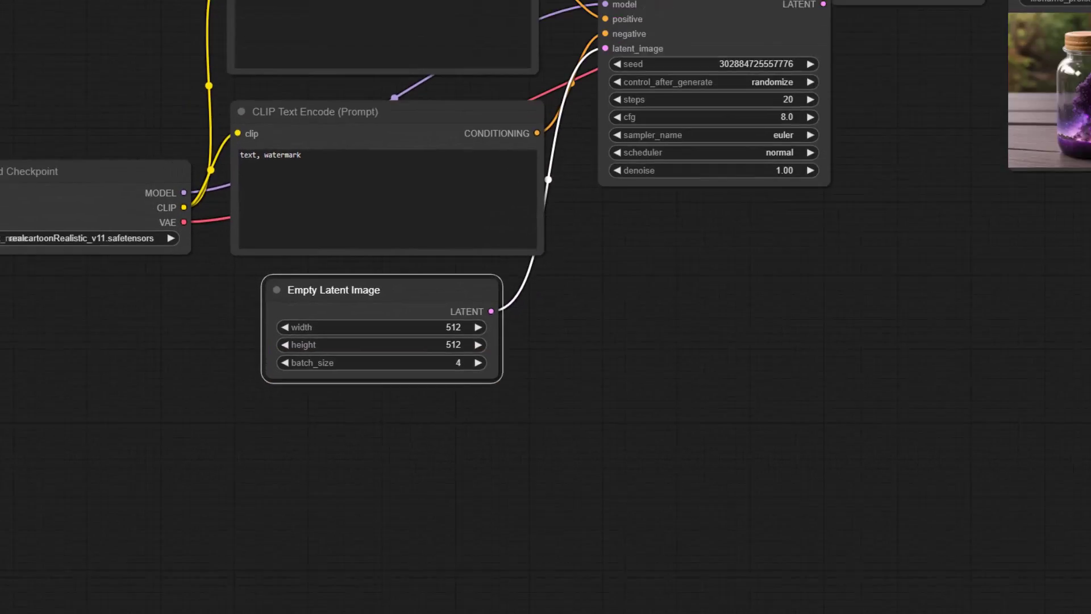
pyautogui.hotkey('ctrl', 'Return')
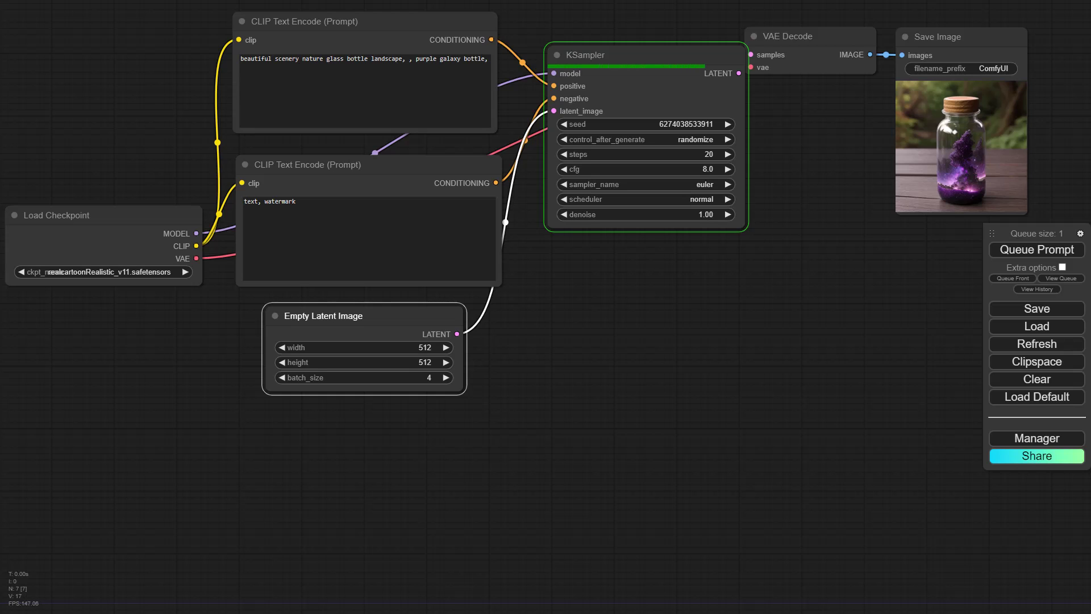
# - Show the Save Image node's generated batch as a thumbnail grid and enlarge its first image
pyautogui.moveTo(1048, 127); pyautogui.dragTo(773, 179)
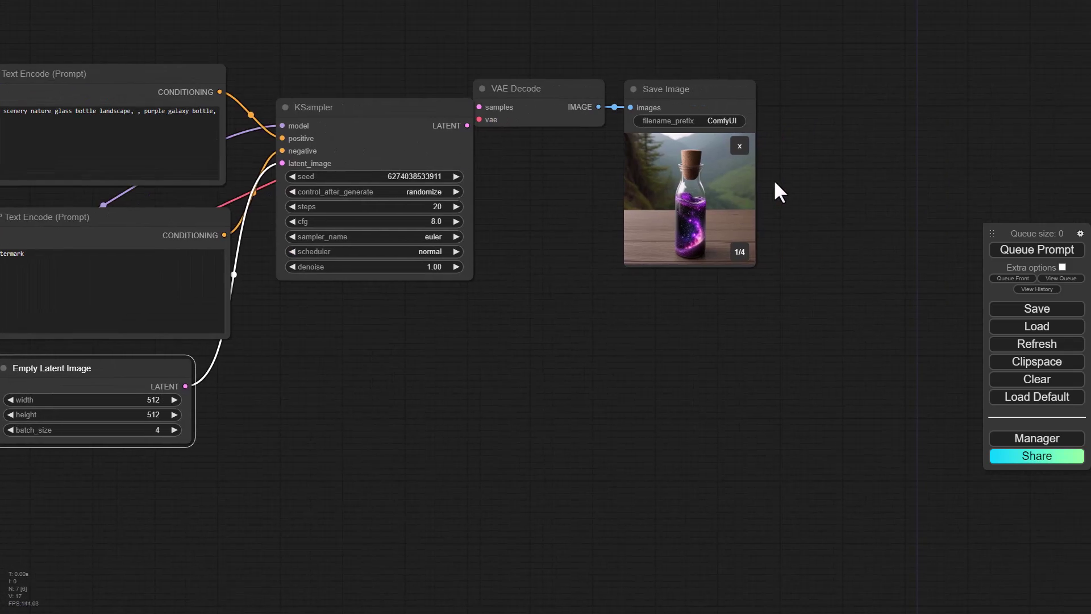
pyautogui.scroll(7, 774, 179)
pyautogui.click(754, 149)
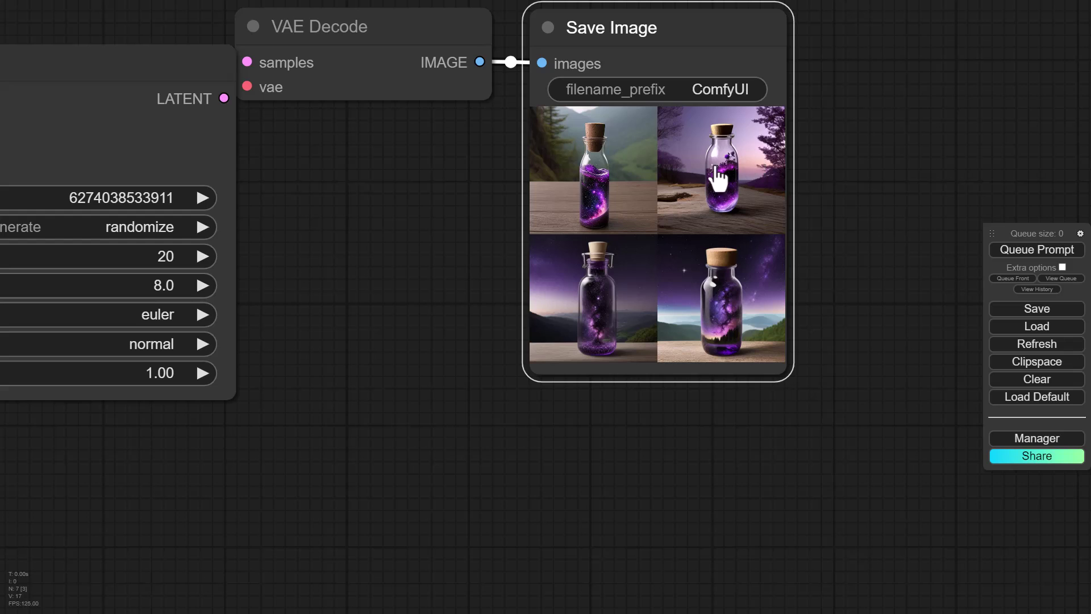
pyautogui.click(632, 192)
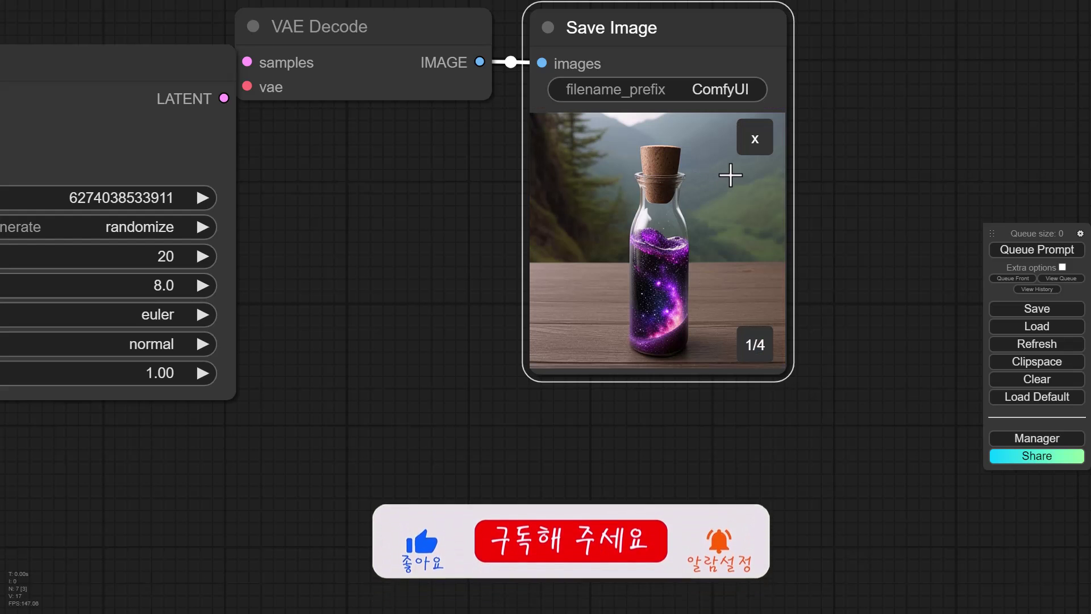
# - Page through the remaining images of the generated batch in the Save Image node
pyautogui.click(759, 343)
pyautogui.click(759, 343)
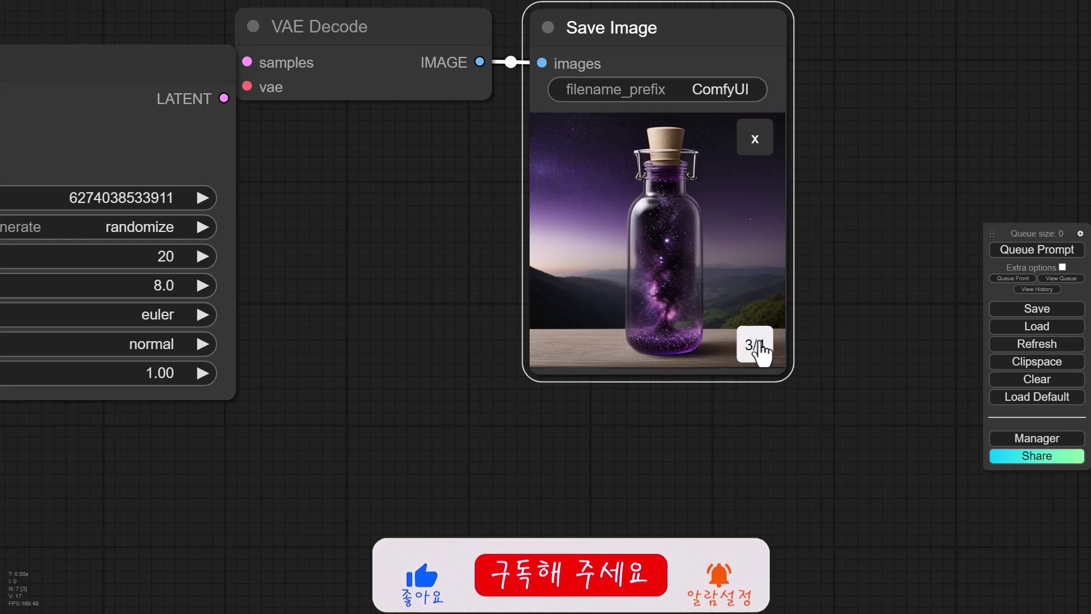
pyautogui.click(757, 342)
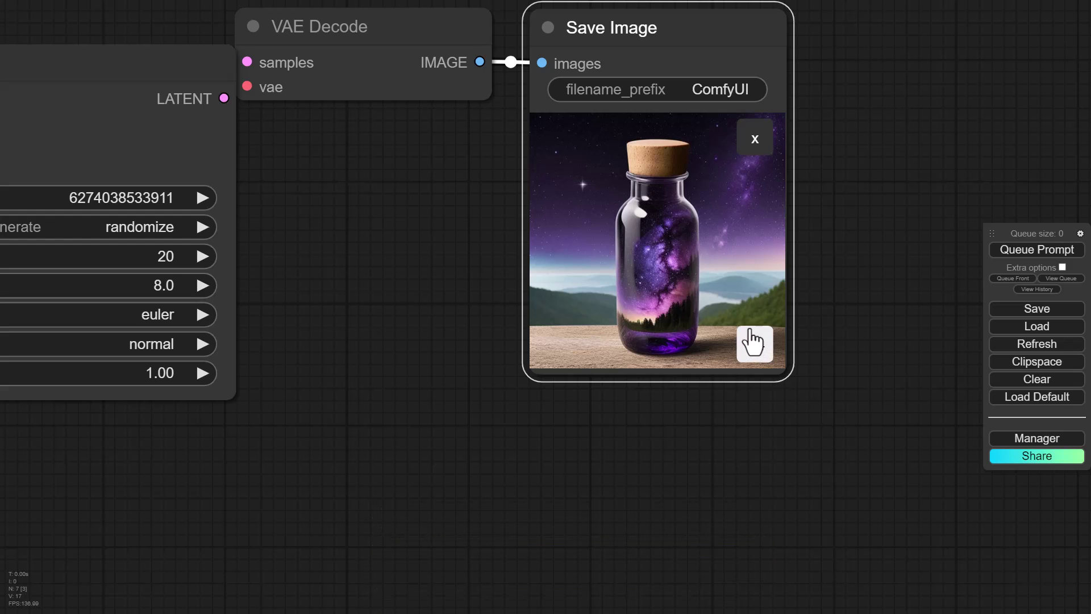
# - Review the available models in the Load Checkpoint node and select realcartoonRealistic_v11.safetensors
pyautogui.scroll(-3, 733, 318)
pyautogui.moveTo(560, 343); pyautogui.dragTo(712, 281)
pyautogui.scroll(-3, 715, 281)
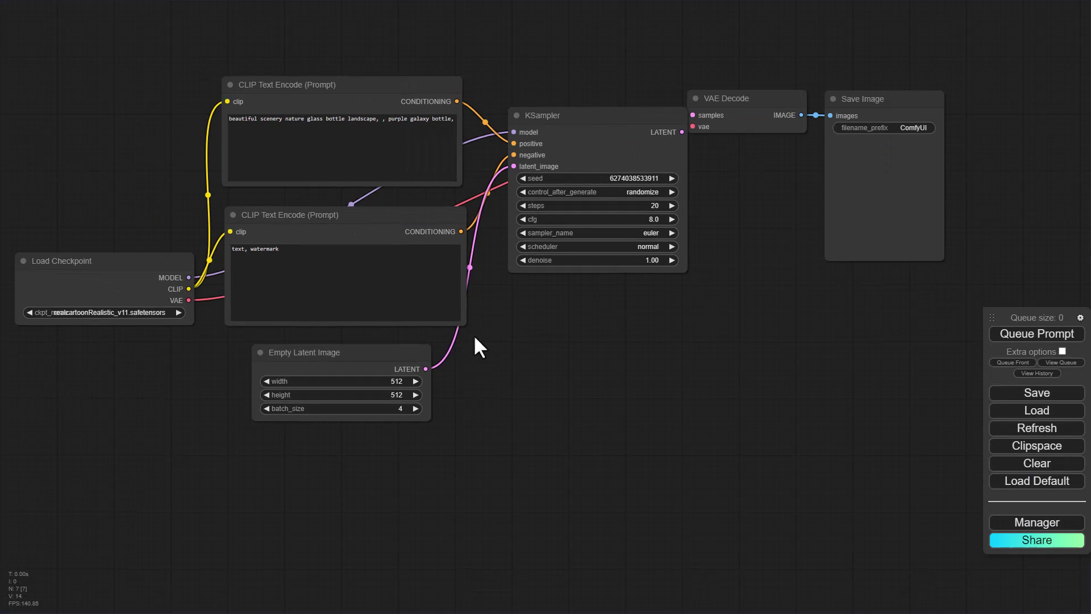
pyautogui.scroll(5, 503, 342)
pyautogui.moveTo(503, 342); pyautogui.dragTo(831, 328)
pyautogui.moveTo(377, 360); pyautogui.dragTo(404, 377)
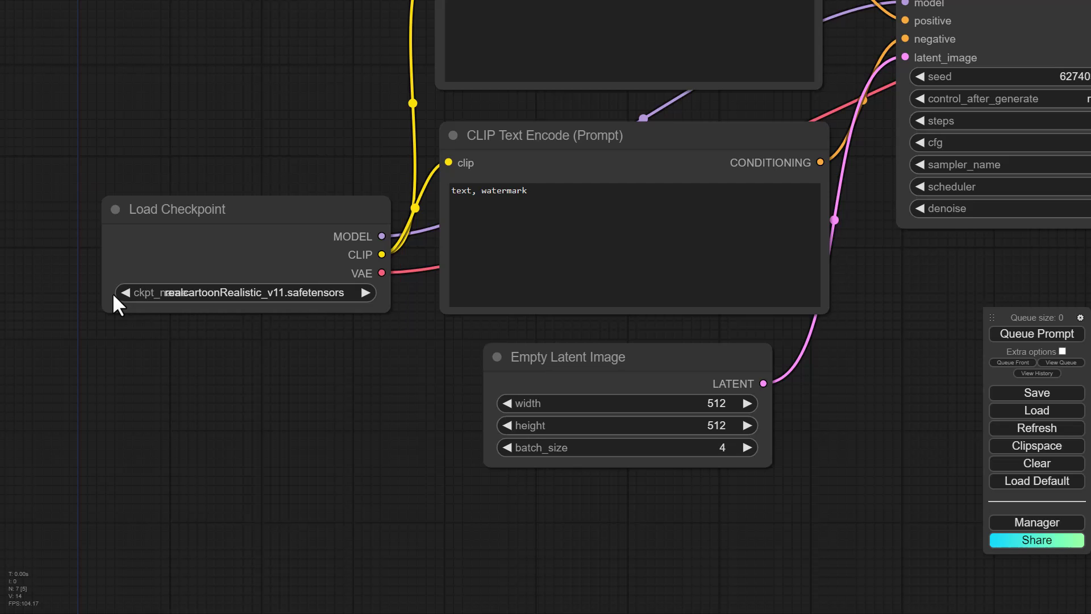
pyautogui.click(211, 294)
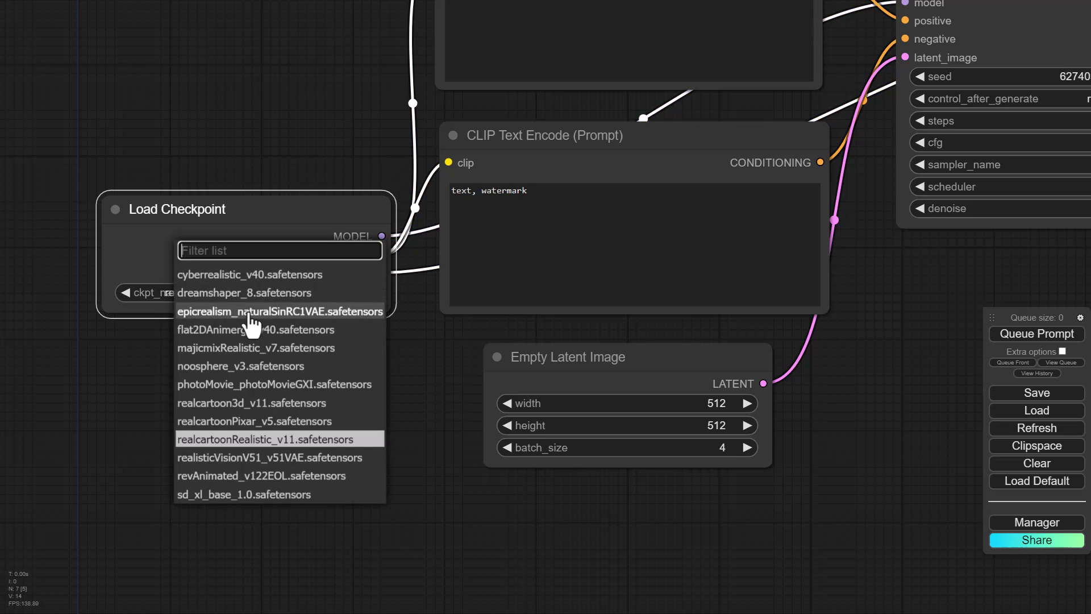
pyautogui.click(262, 440)
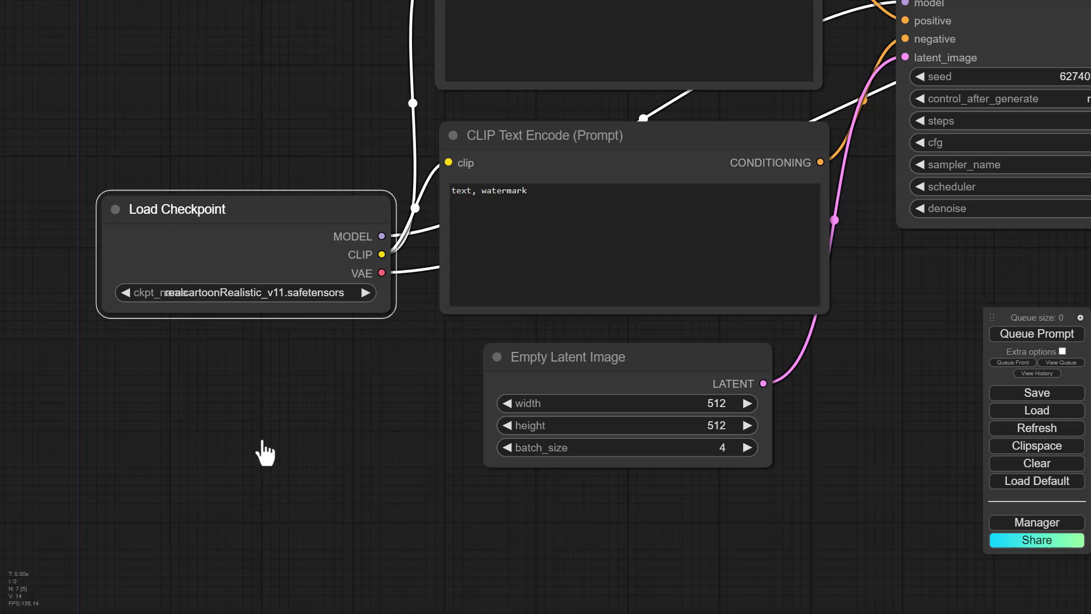
# - Move the Load Checkpoint node slightly up and left, and highlight the links of each CLIP Text Encode node in turn
pyautogui.moveTo(390, 367); pyautogui.dragTo(391, 453)
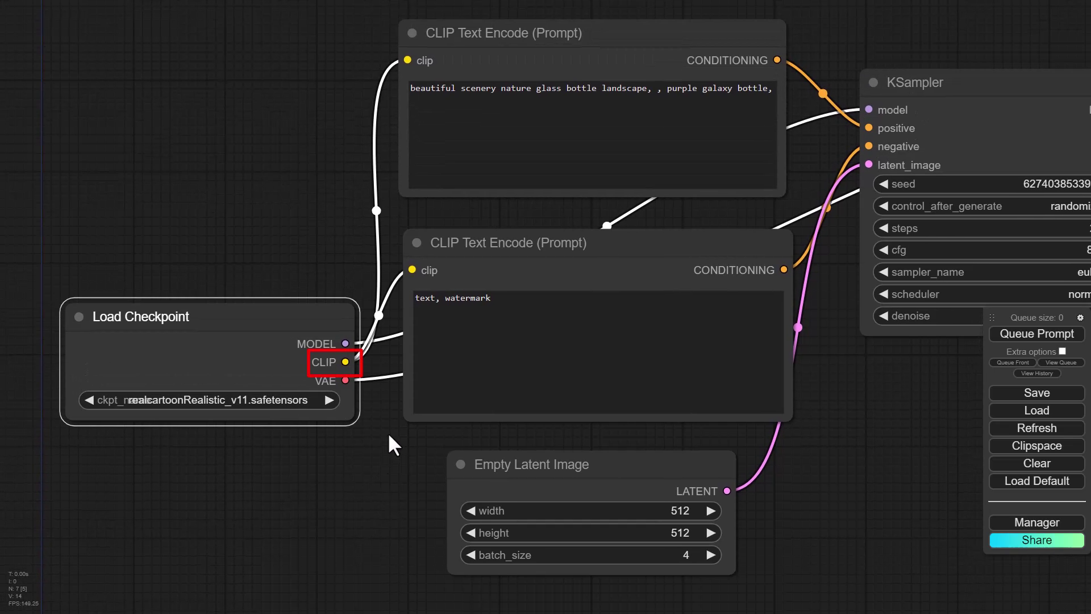
pyautogui.click(322, 250)
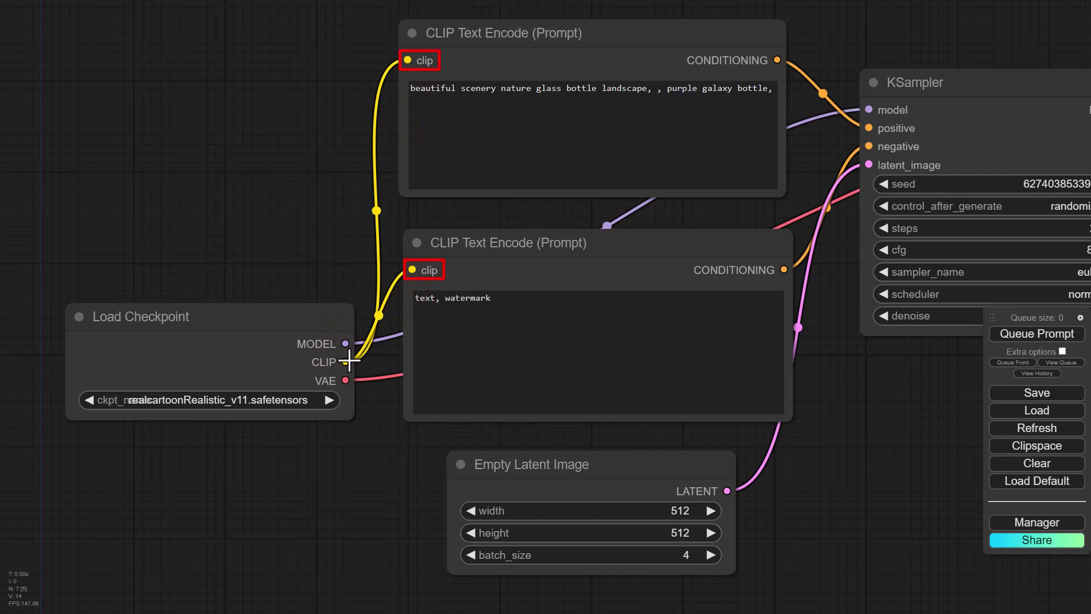
pyautogui.moveTo(335, 339); pyautogui.dragTo(306, 282)
pyautogui.click(629, 50)
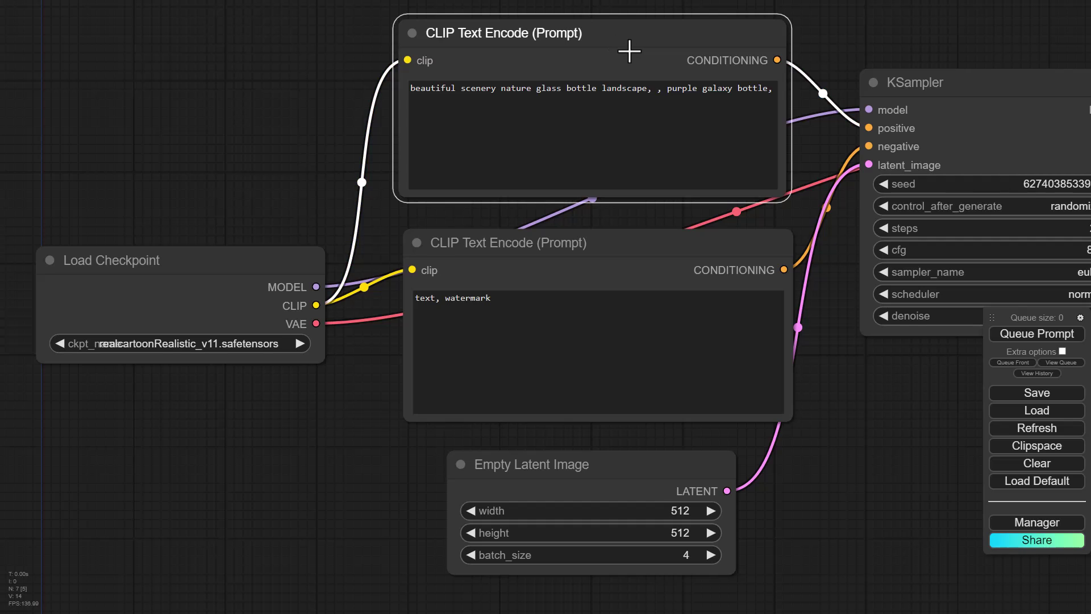
pyautogui.click(605, 250)
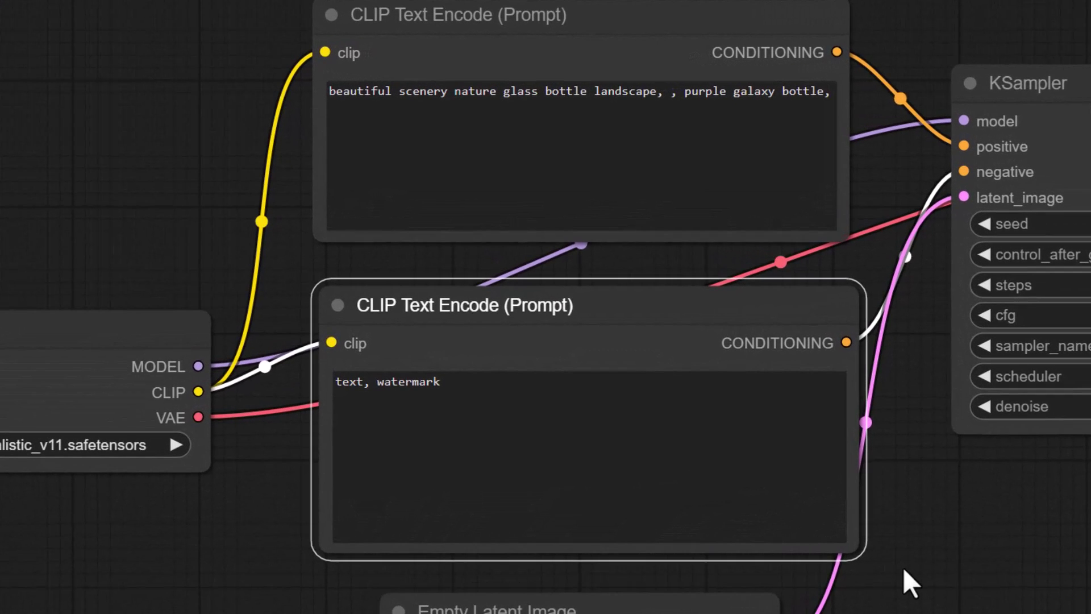
# - Highlight the prompt text in the upper CLIP Text Encode node, followed by the text in the lower one
pyautogui.tripleClick(556, 93)
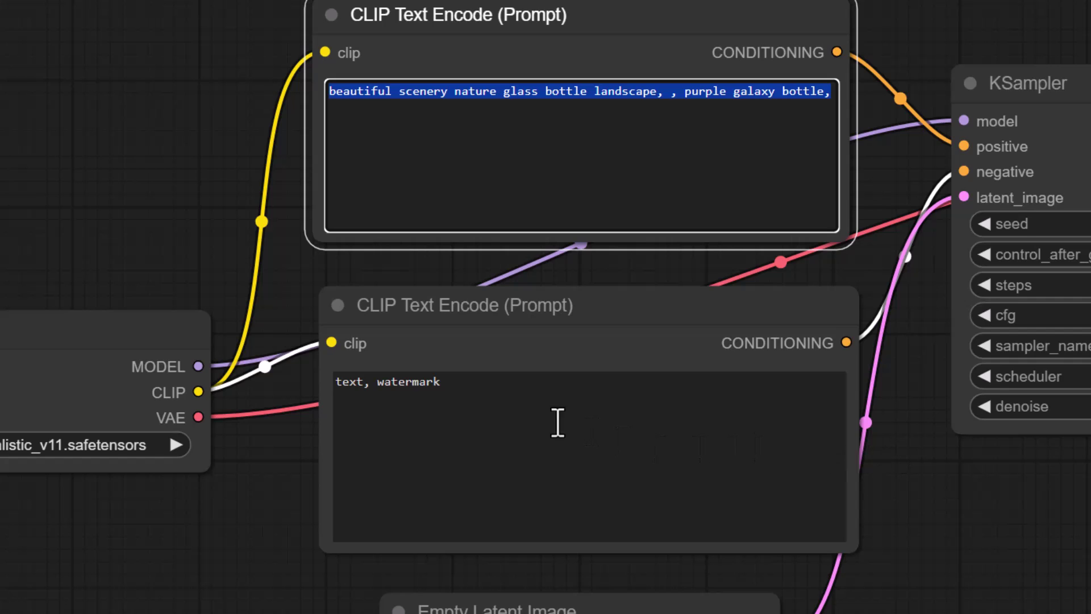
pyautogui.click(410, 384)
pyautogui.doubleClick(410, 382)
pyautogui.tripleClick(411, 382)
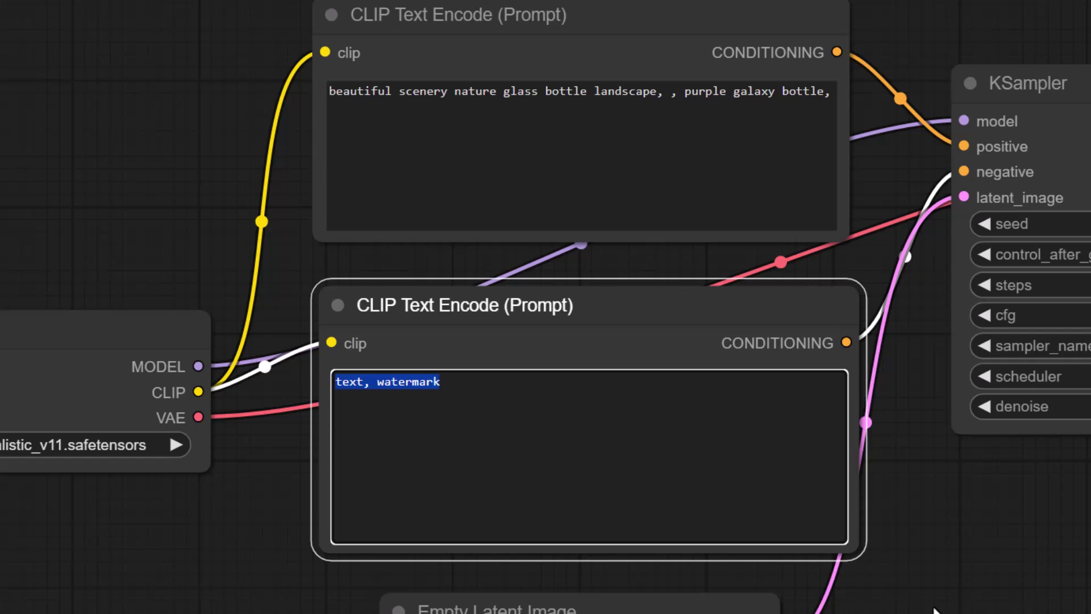
# - Move the KSampler node slightly up and highlight the conditioning link from each CLIP Text Encode node to it
pyautogui.moveTo(968, 506); pyautogui.dragTo(558, 514)
pyautogui.moveTo(633, 112); pyautogui.dragTo(626, 89)
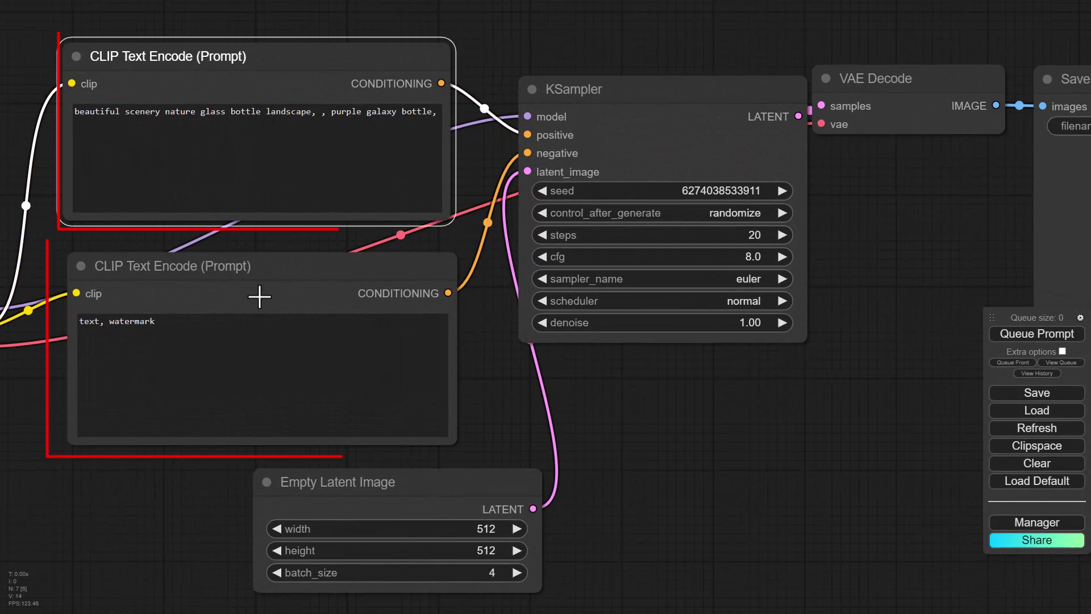
pyautogui.click(250, 259)
pyautogui.click(484, 152)
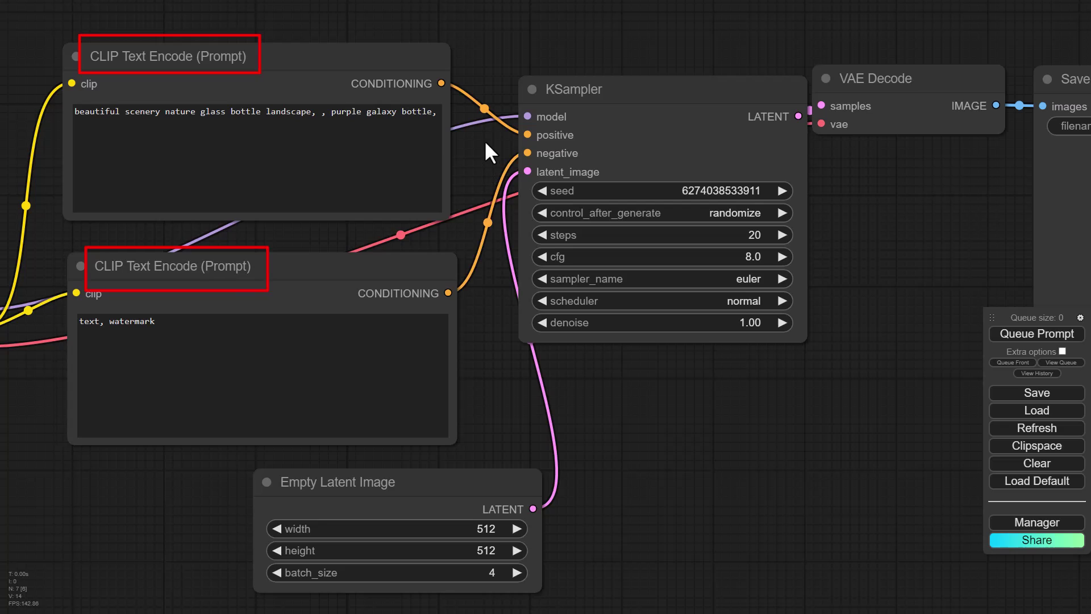
pyautogui.click(402, 68)
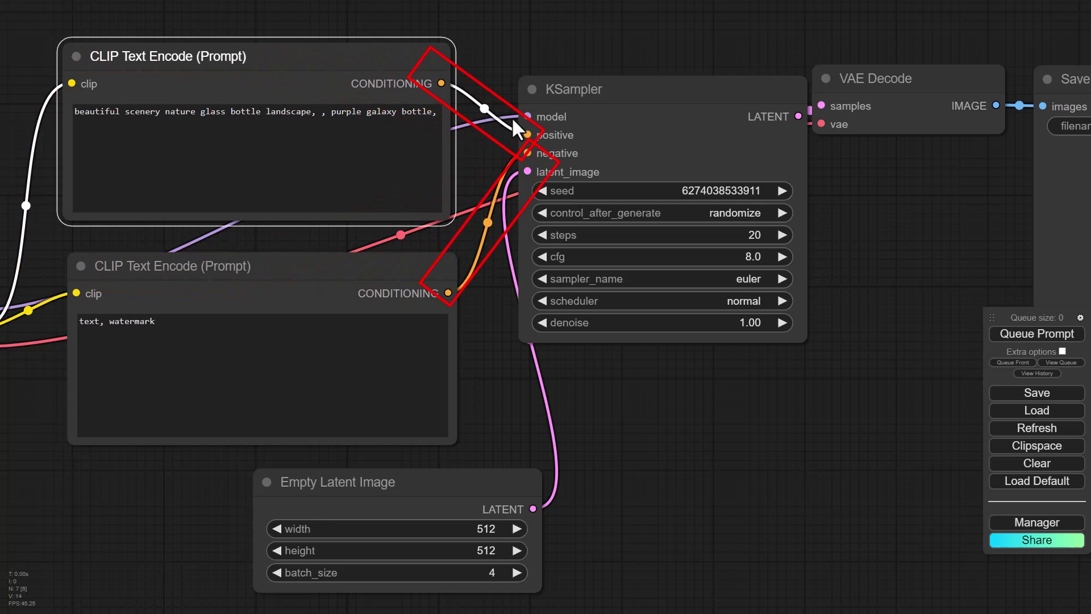
pyautogui.click(398, 263)
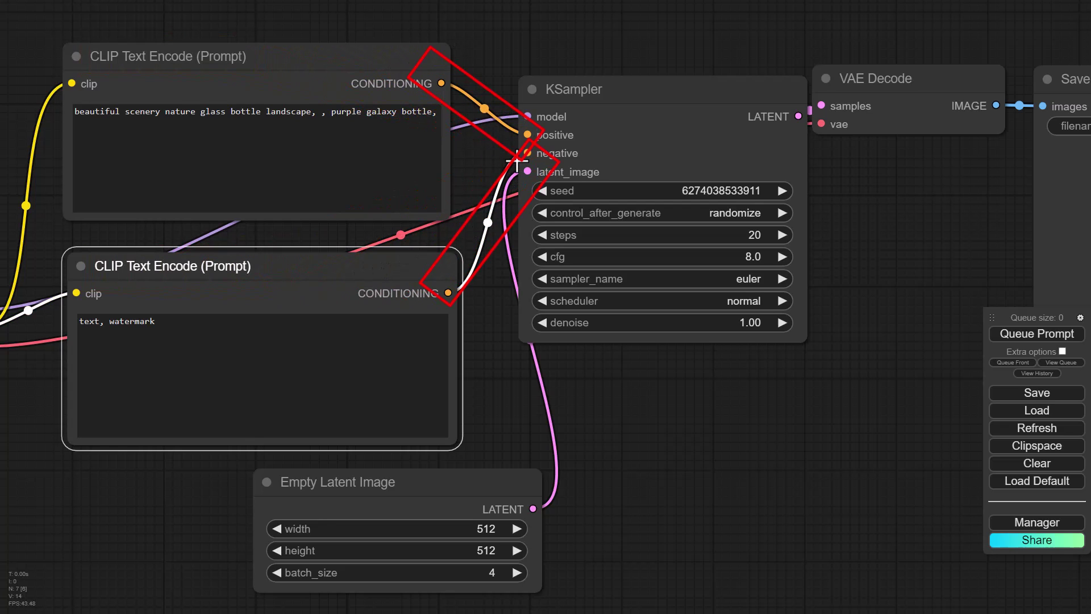
pyautogui.click(628, 375)
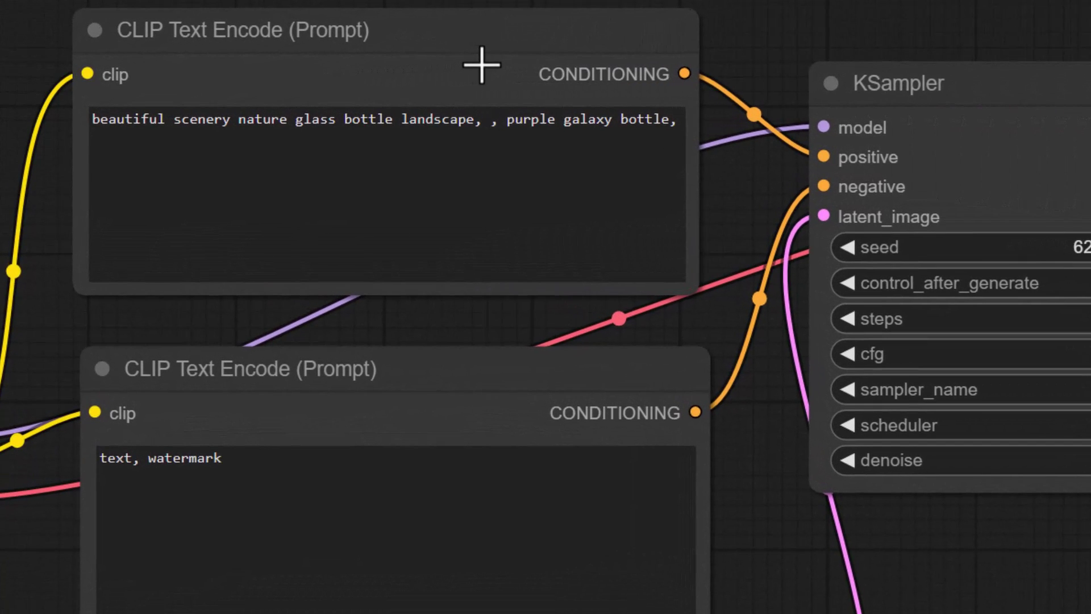
# - Color the CLIP Text Encode node that feeds the KSampler's positive input green
pyautogui.rightClick(316, 78)
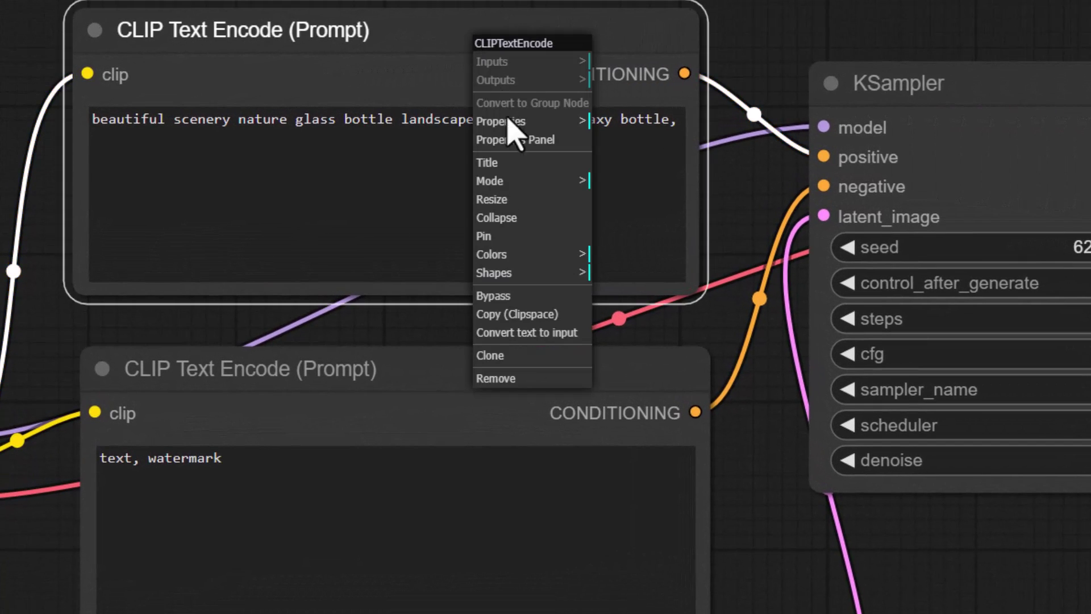
pyautogui.click(538, 256)
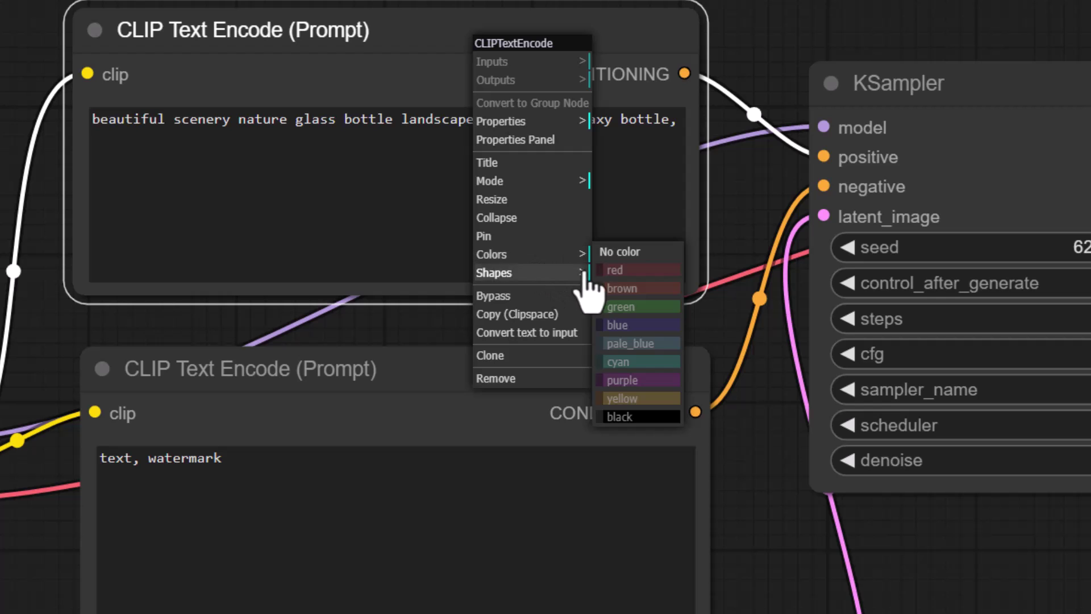
pyautogui.click(628, 308)
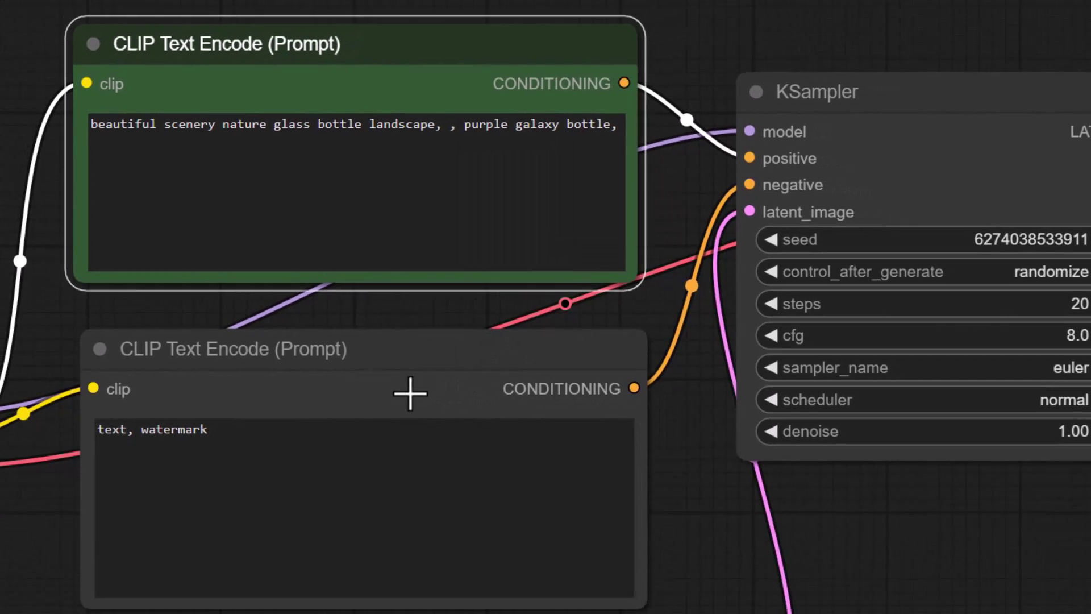
# - Color the CLIP Text Encode node that feeds the KSampler's negative input red
pyautogui.rightClick(445, 415)
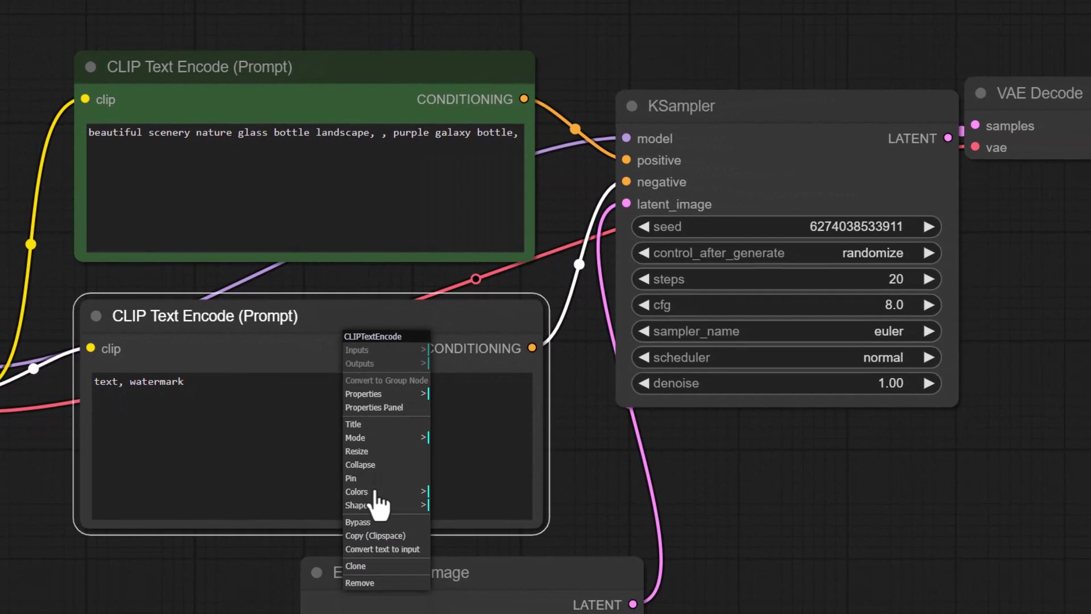
pyautogui.click(423, 492)
pyautogui.click(444, 508)
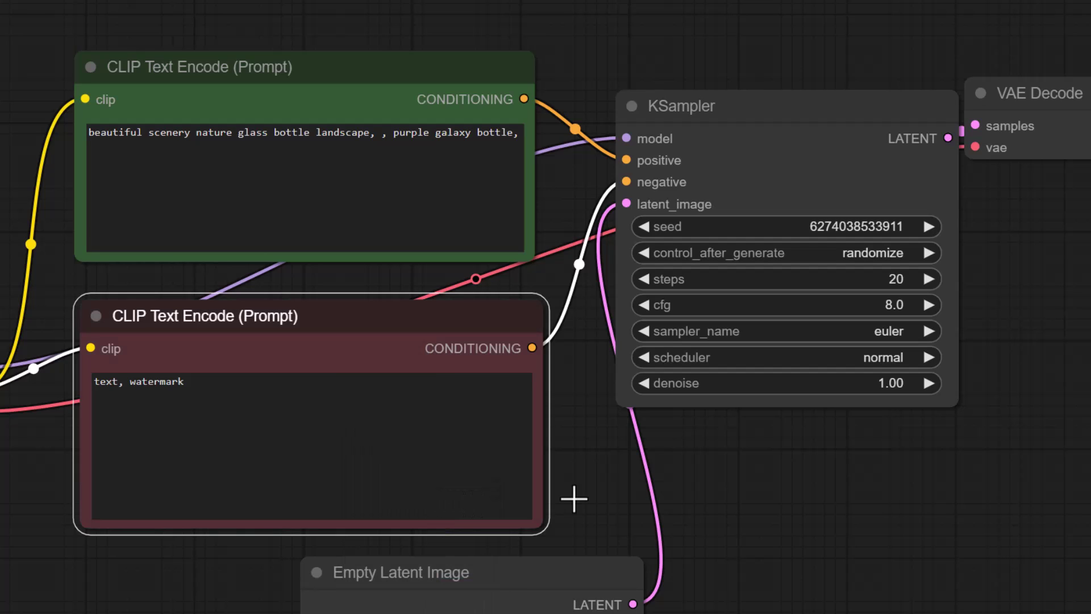
pyautogui.click(700, 500)
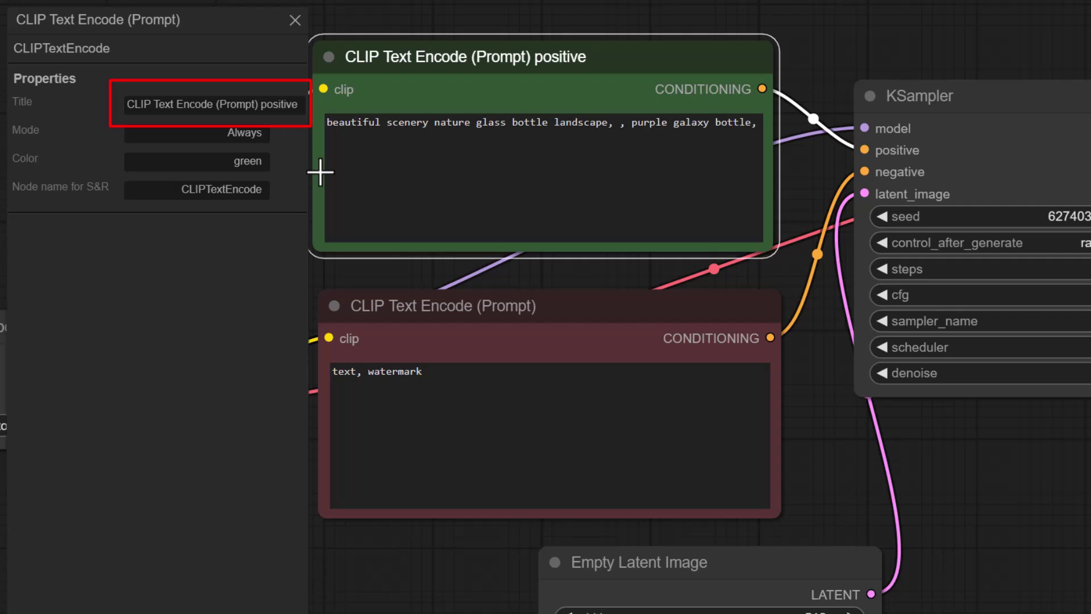
# - Retitle the red node as "CLIP Text Encode (Prompt) negative" in its properties and close them
pyautogui.rightClick(571, 308)
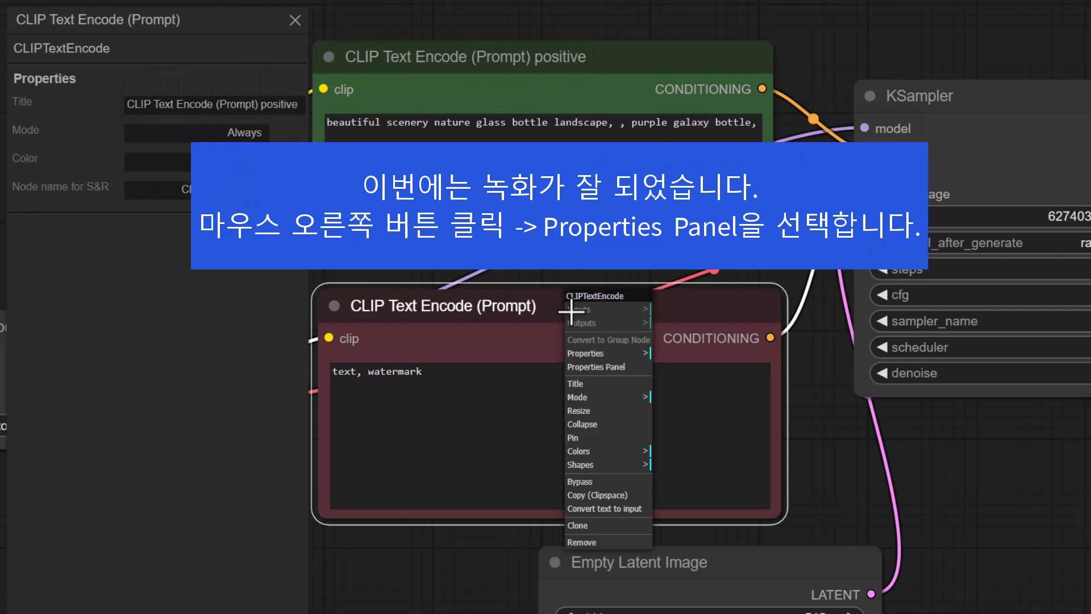
pyautogui.click(601, 367)
pyautogui.click(312, 103)
pyautogui.write('negative')
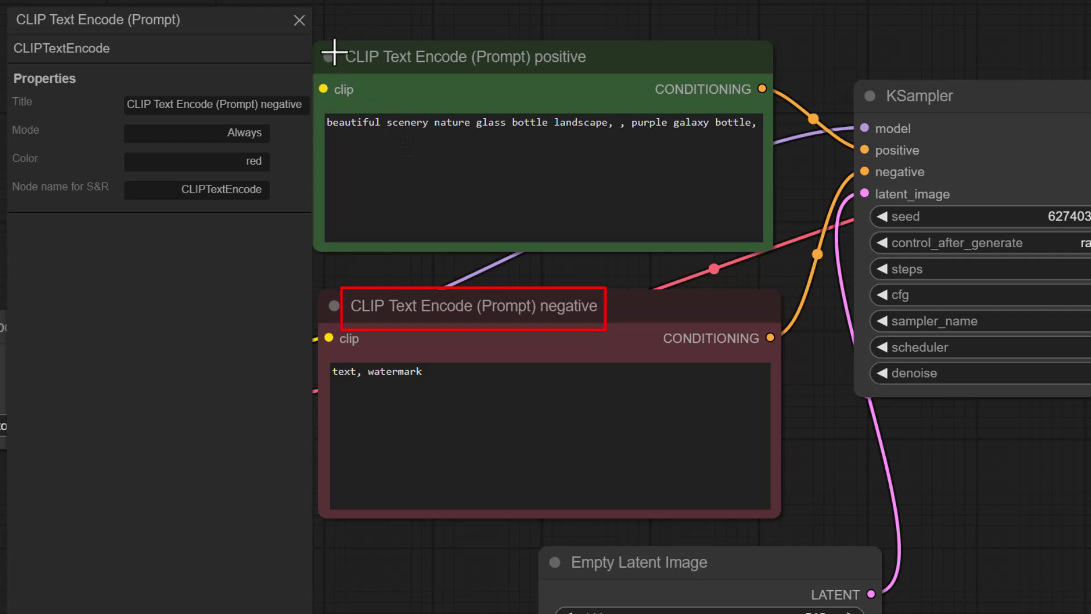
pyautogui.click(300, 22)
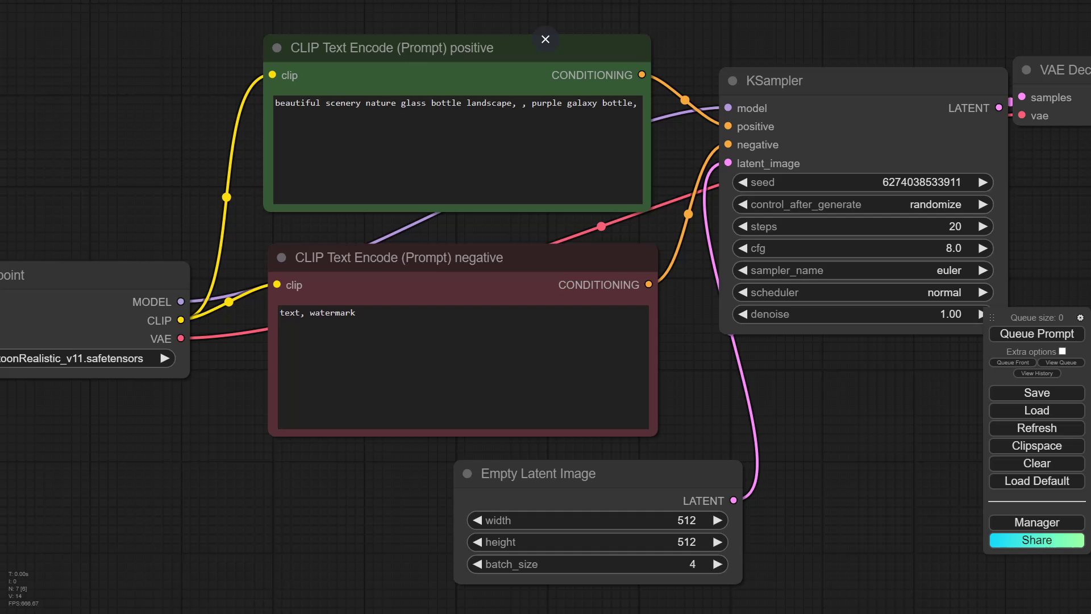
# - Move the negative CLIP Text Encode node left to expose the model link between Load Checkpoint and KSampler
pyautogui.moveTo(784, 367); pyautogui.dragTo(517, 336)
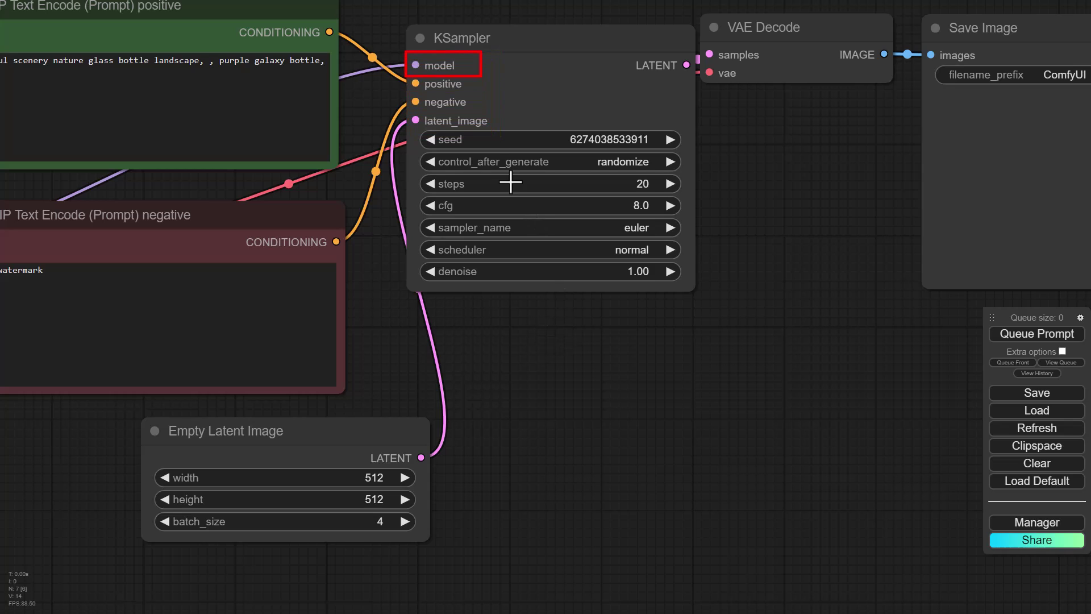
pyautogui.scroll(-5, 673, 342)
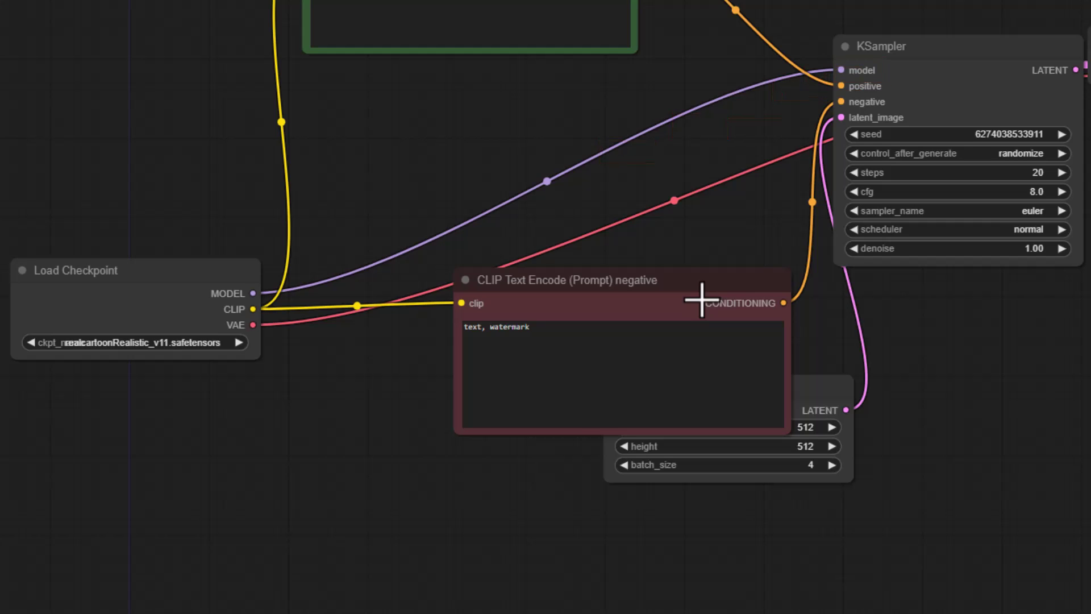
pyautogui.moveTo(699, 299); pyautogui.dragTo(407, 205)
pyautogui.scroll(1, 1000, 109)
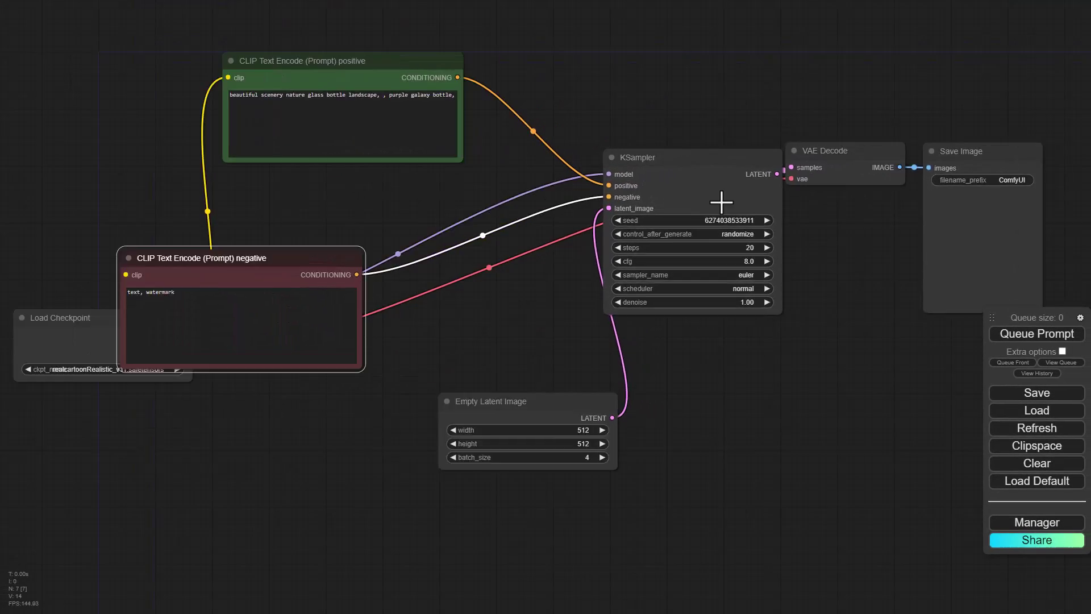
# - Move the Empty Latent Image node slightly up and left, and highlight its link to the KSampler's latent_image input
pyautogui.scroll(5, 721, 202)
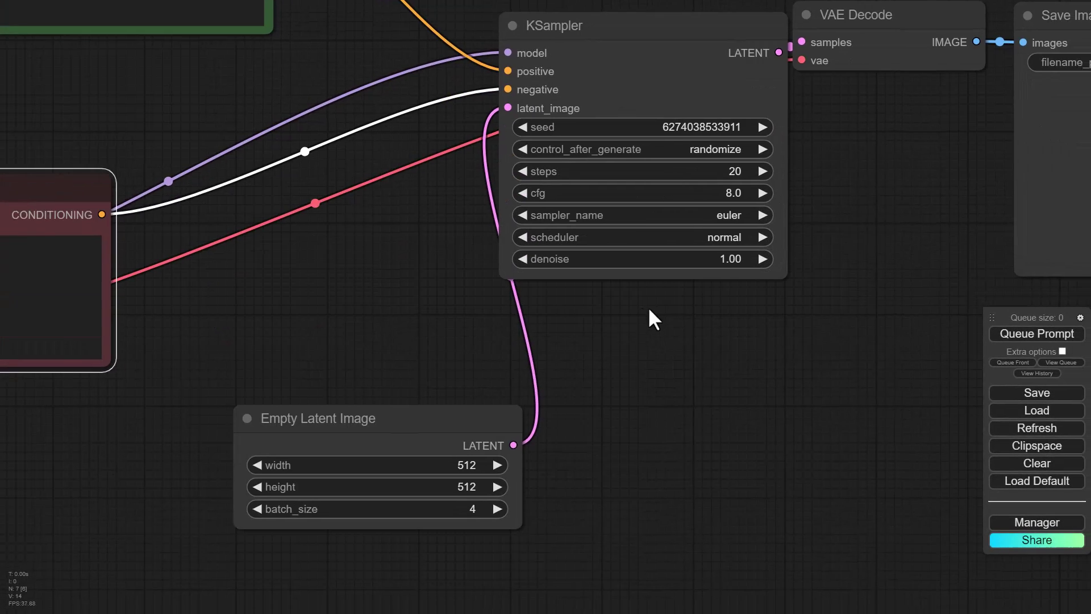
pyautogui.moveTo(361, 419); pyautogui.dragTo(300, 383)
pyautogui.click(587, 333)
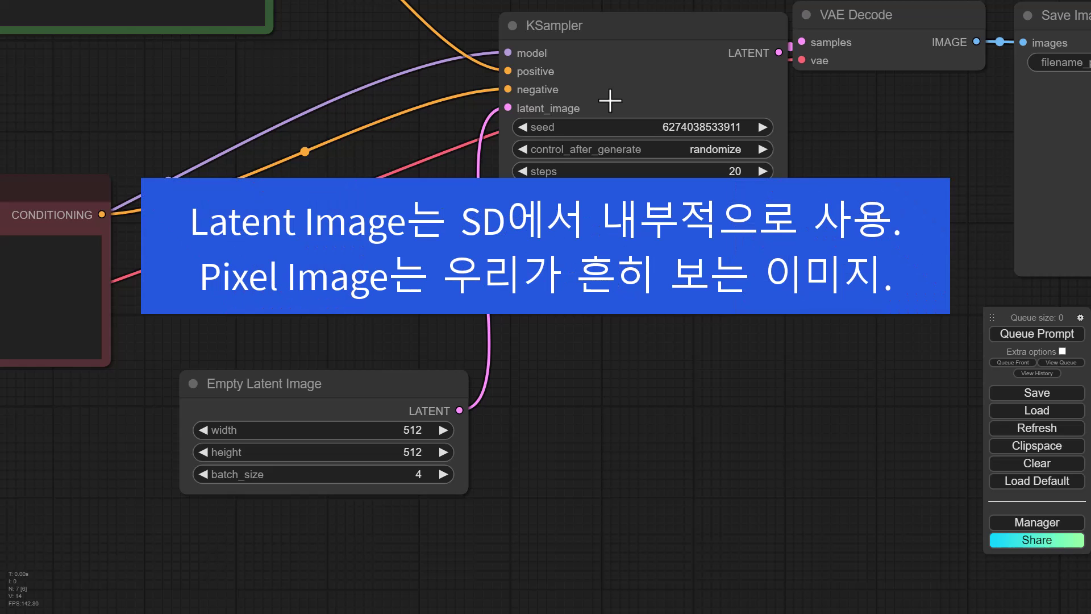
pyautogui.click(362, 384)
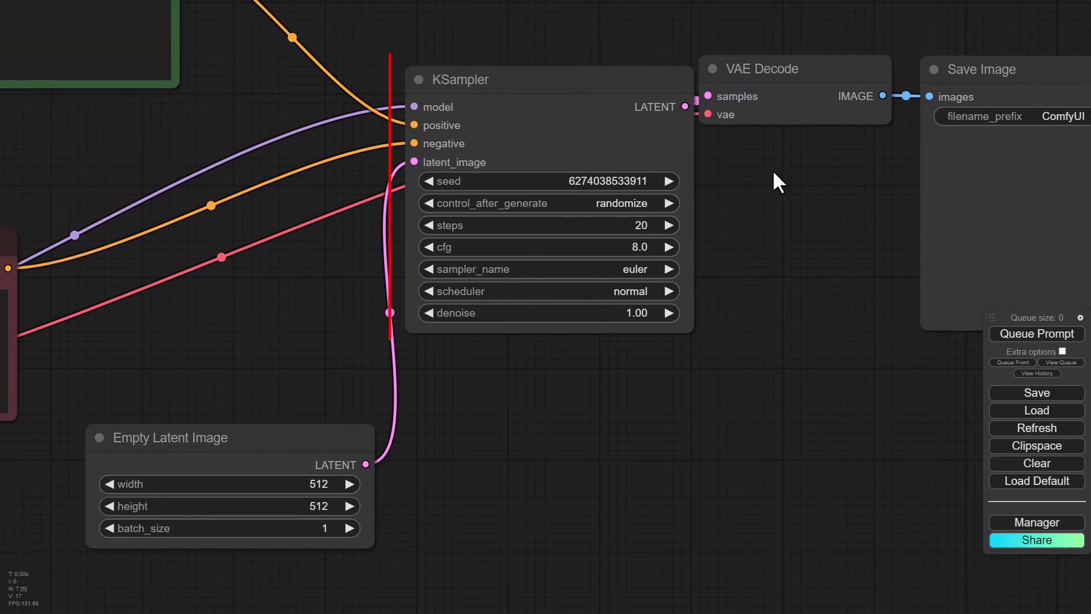
# - Set the KSampler node's control_after_generate option to fixed
pyautogui.click(585, 110)
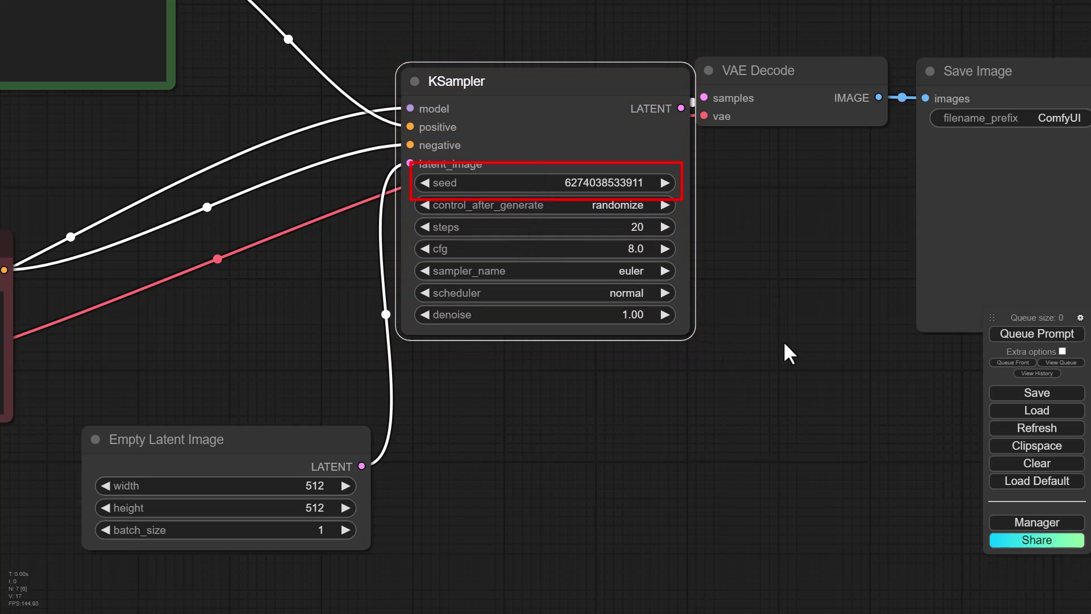
pyautogui.click(626, 212)
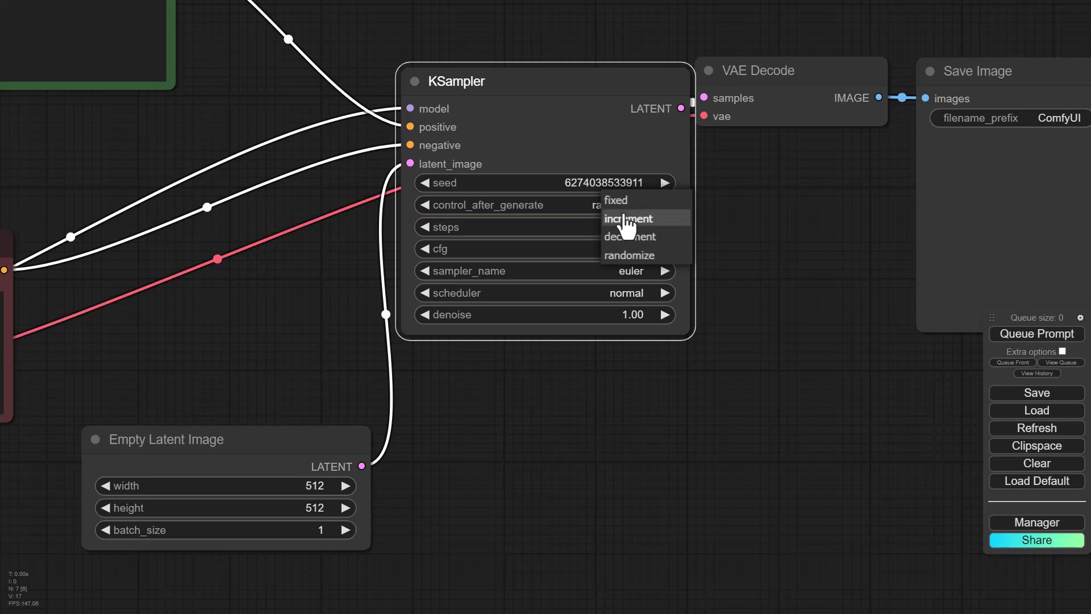
pyautogui.click(624, 203)
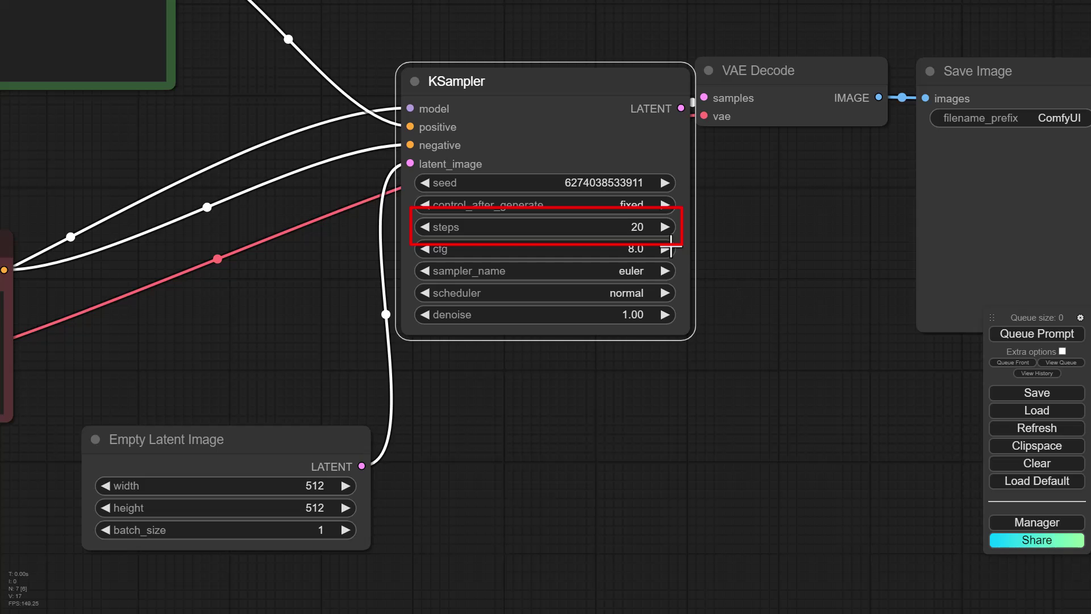
# - Set the KSampler's control_after_generate to randomize and its sampler_name to dpmpp_3m_sde
pyautogui.click(632, 212)
pyautogui.click(629, 253)
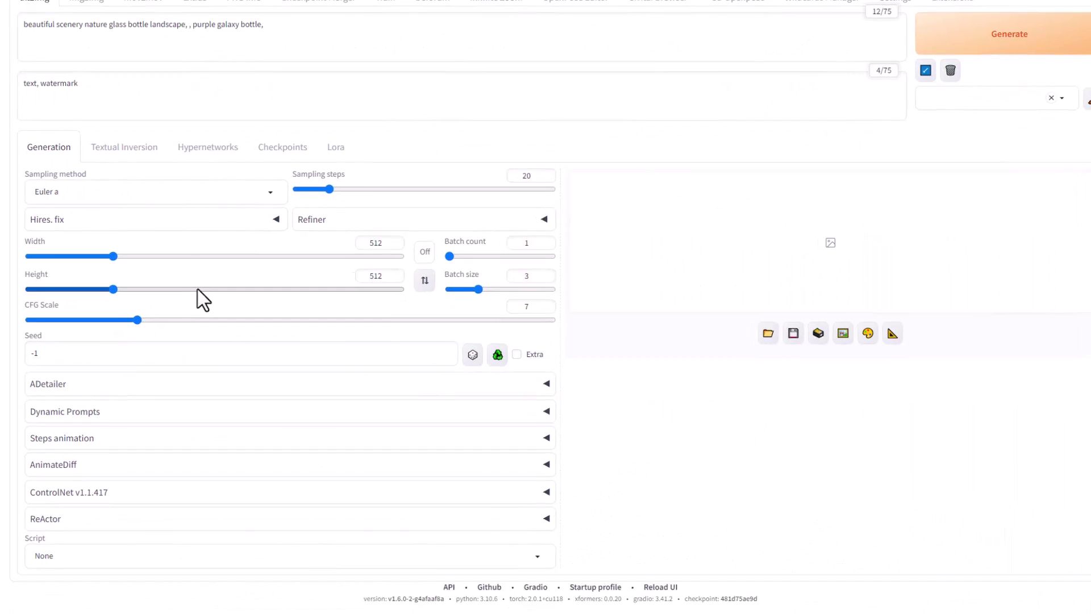
pyautogui.click(358, 57)
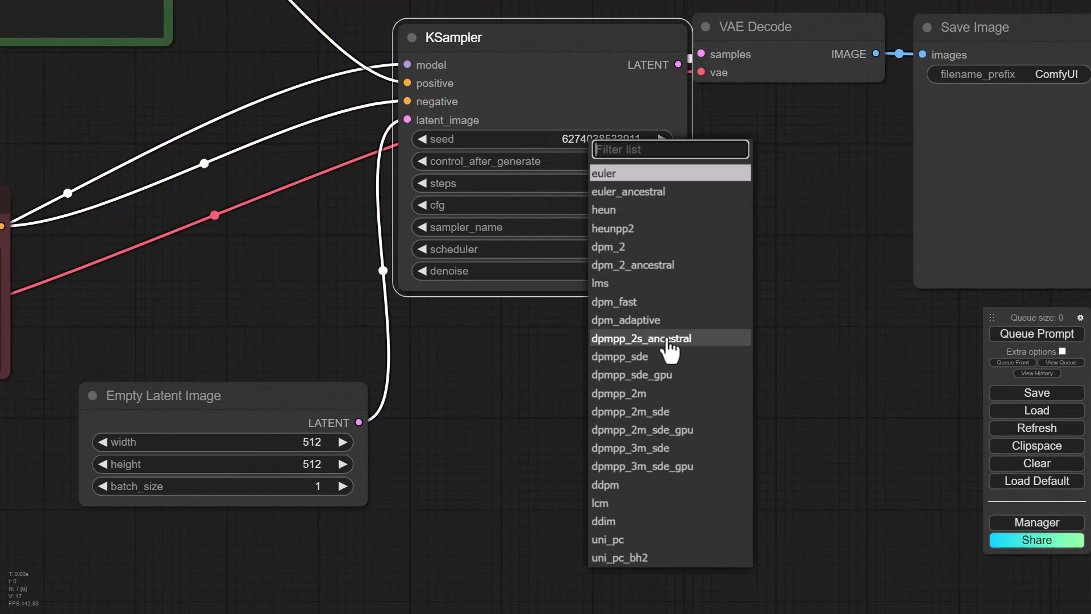
pyautogui.click(698, 451)
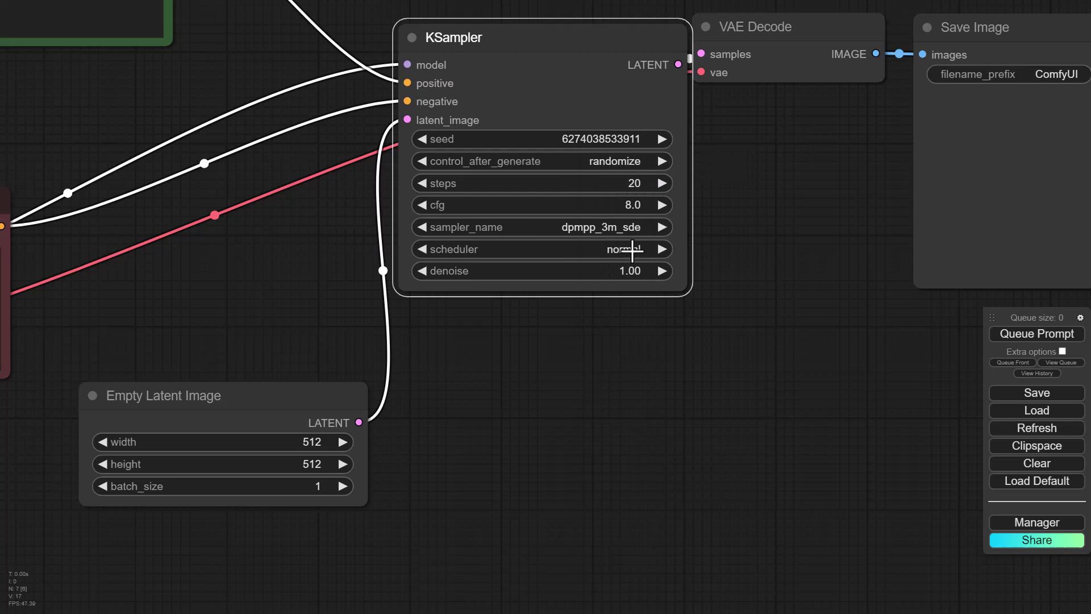
# - Try the karras scheduler on the KSampler, switch it to exponential, and deselect the node
pyautogui.click(626, 249)
pyautogui.click(632, 253)
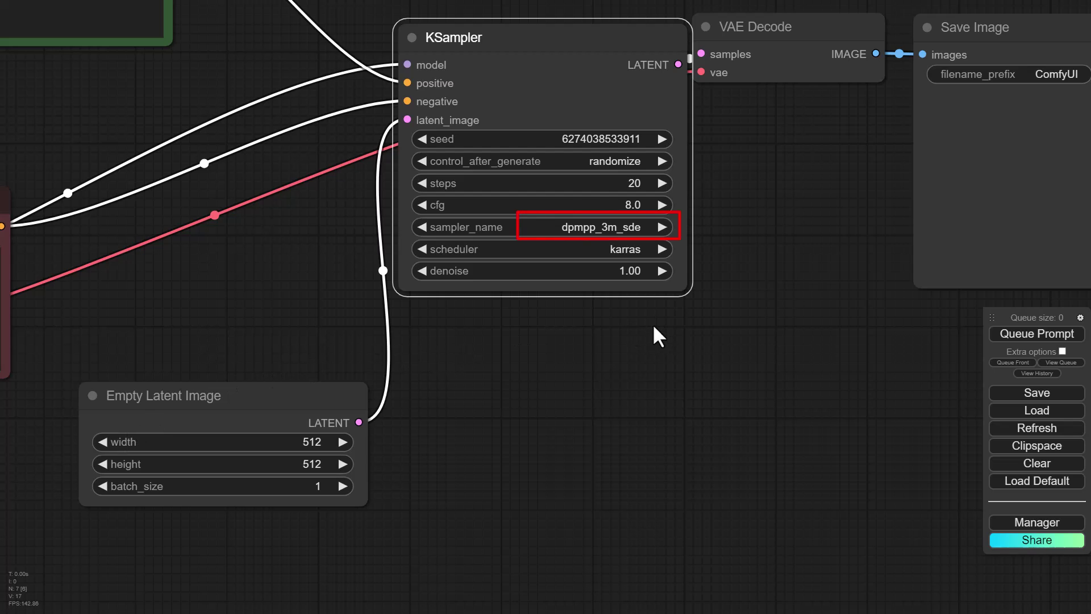
pyautogui.click(614, 249)
pyautogui.click(637, 268)
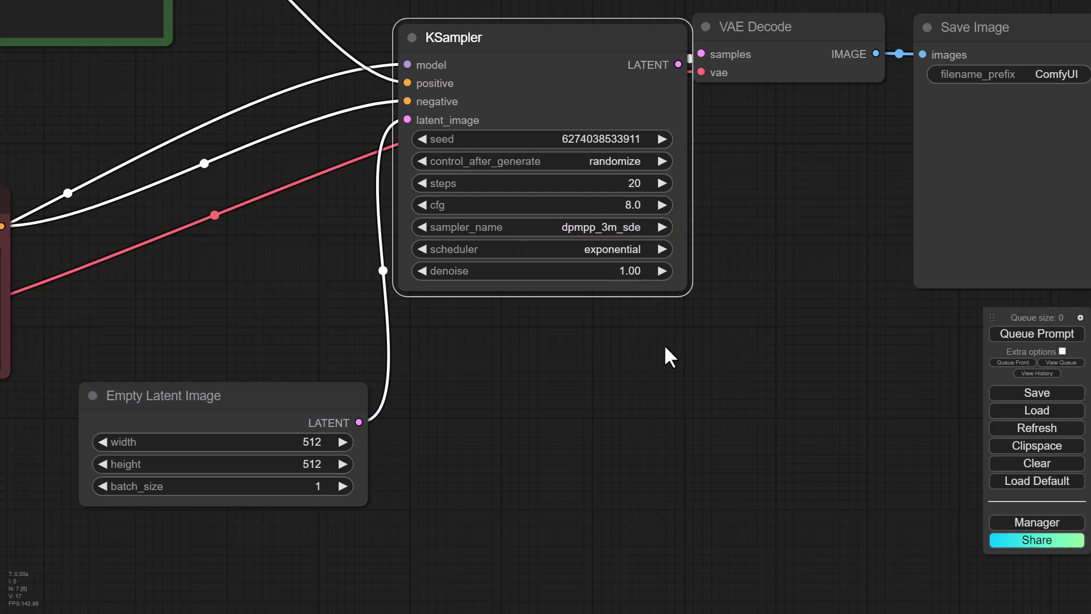
pyautogui.click(665, 356)
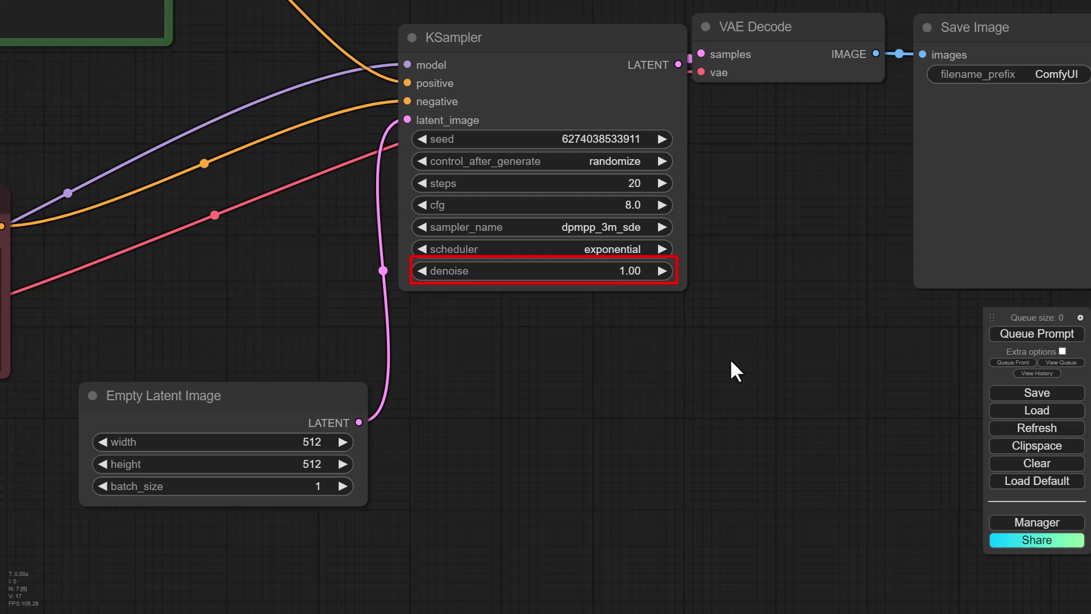
# - Shift the KSampler left to expose its link to VAE Decode, and highlight the VAE Decode and Save Image nodes' links
pyautogui.moveTo(600, 39); pyautogui.dragTo(528, 34)
pyautogui.moveTo(783, 158); pyautogui.dragTo(669, 175)
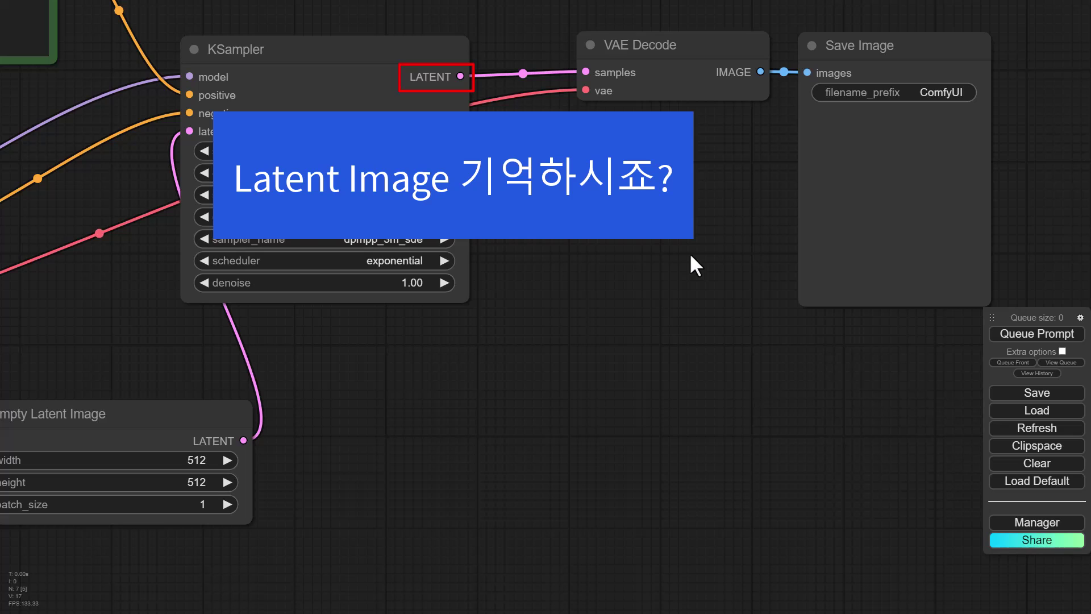
pyautogui.click(681, 47)
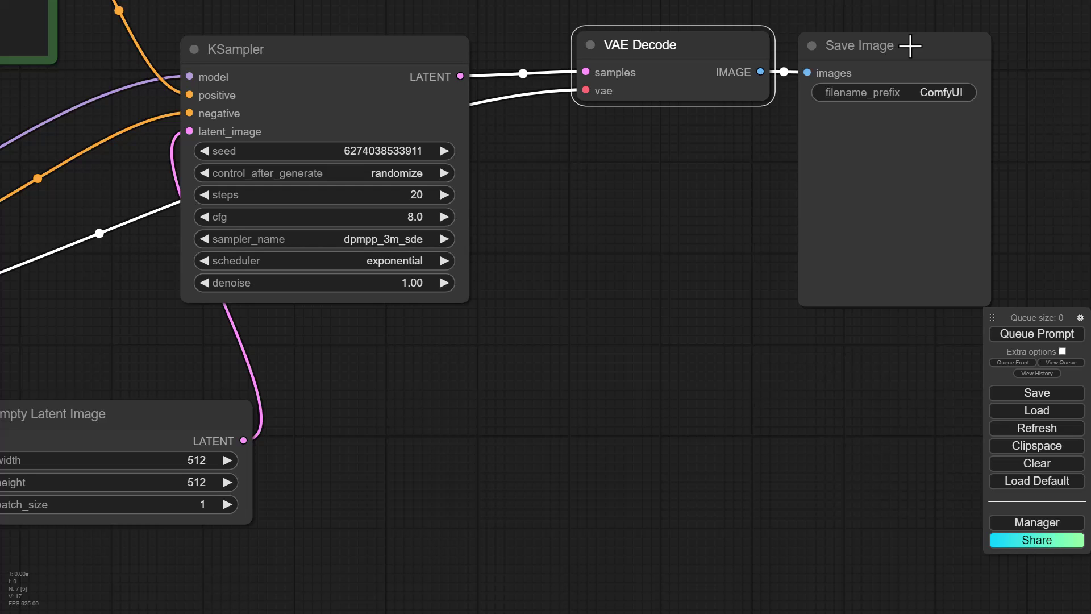
pyautogui.click(910, 46)
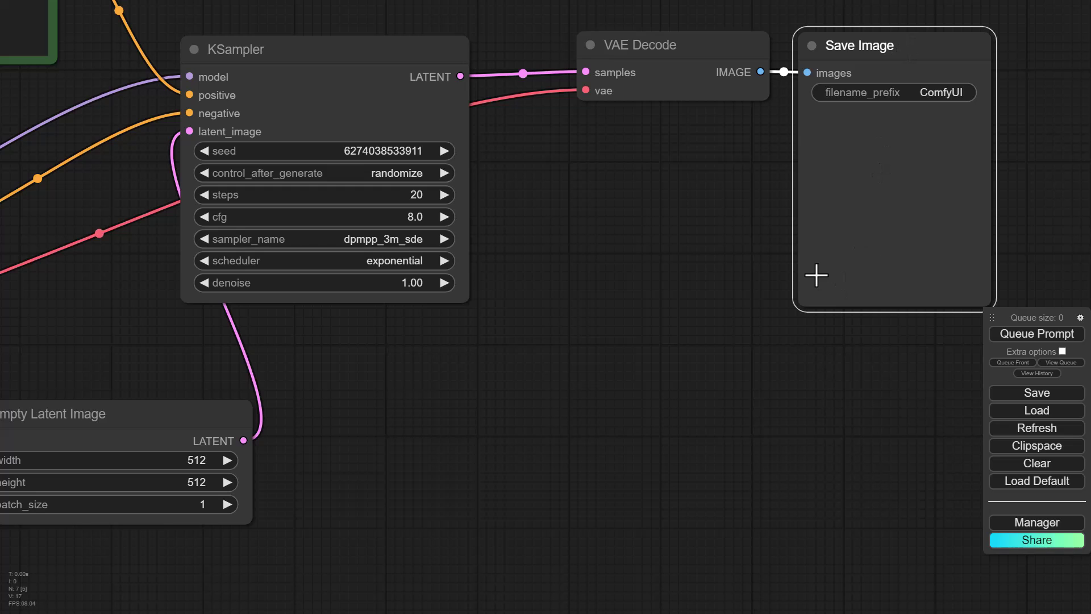
# - Queue the prompt to generate an image with the configured workflow
pyautogui.scroll(-3, 770, 236)
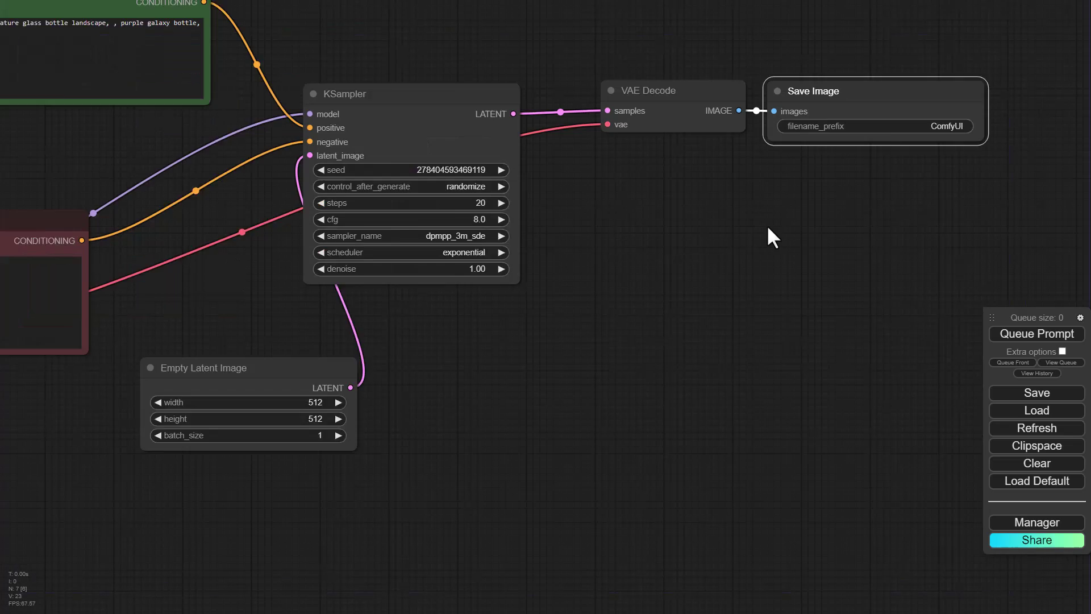
pyautogui.scroll(4, 770, 236)
pyautogui.click(1013, 334)
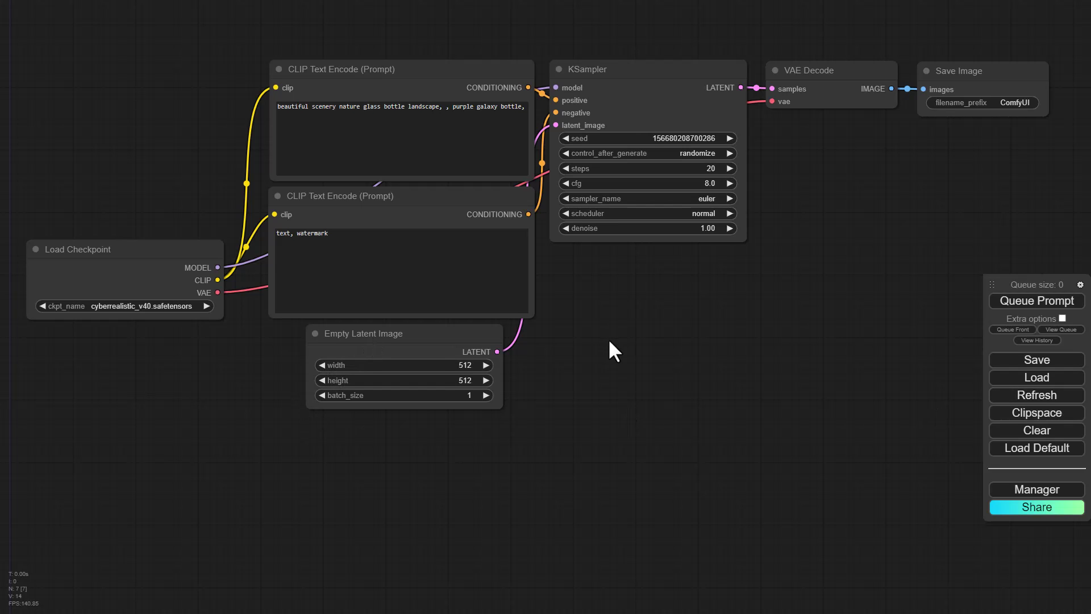
# - Move the Empty Latent Image node slightly right and down to expose its link to the KSampler's latent_image input
pyautogui.scroll(2, 610, 341)
pyautogui.moveTo(609, 339); pyautogui.dragTo(607, 352)
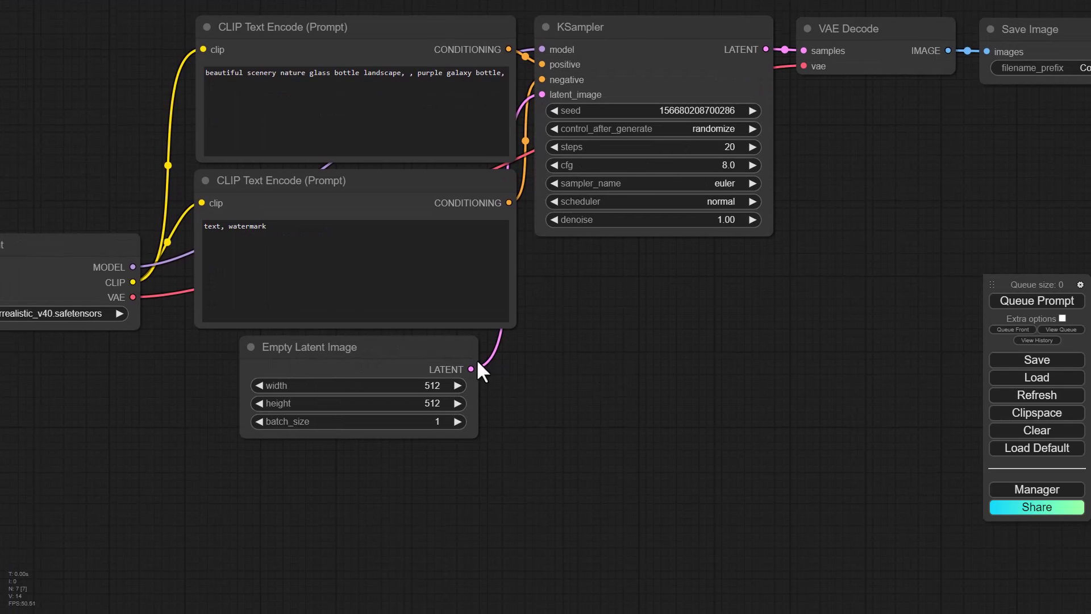
pyautogui.click(465, 356)
pyautogui.moveTo(465, 356); pyautogui.dragTo(476, 378)
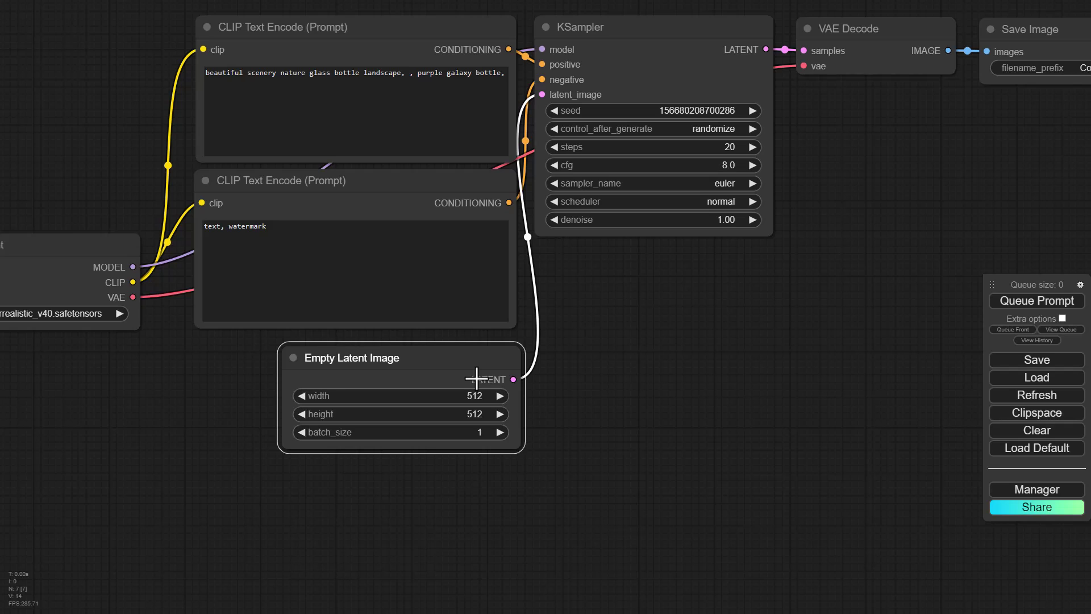
pyautogui.click(616, 437)
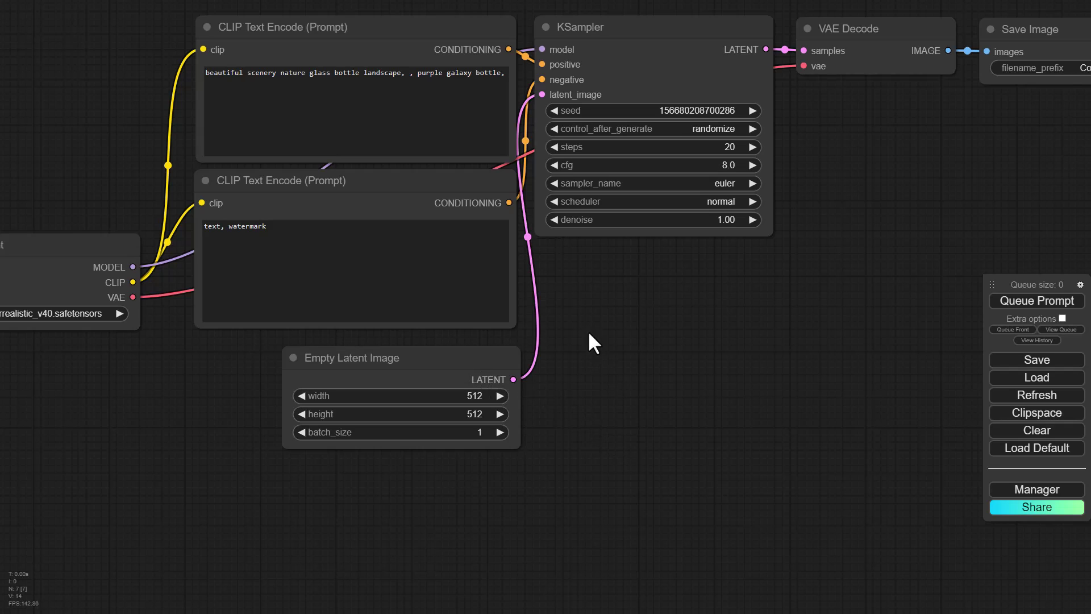
# - Spread the KSampler and both CLIP Text Encode nodes apart, and delete the Empty Latent Image node
pyautogui.moveTo(653, 80); pyautogui.dragTo(687, 83)
pyautogui.moveTo(451, 37); pyautogui.dragTo(378, 34)
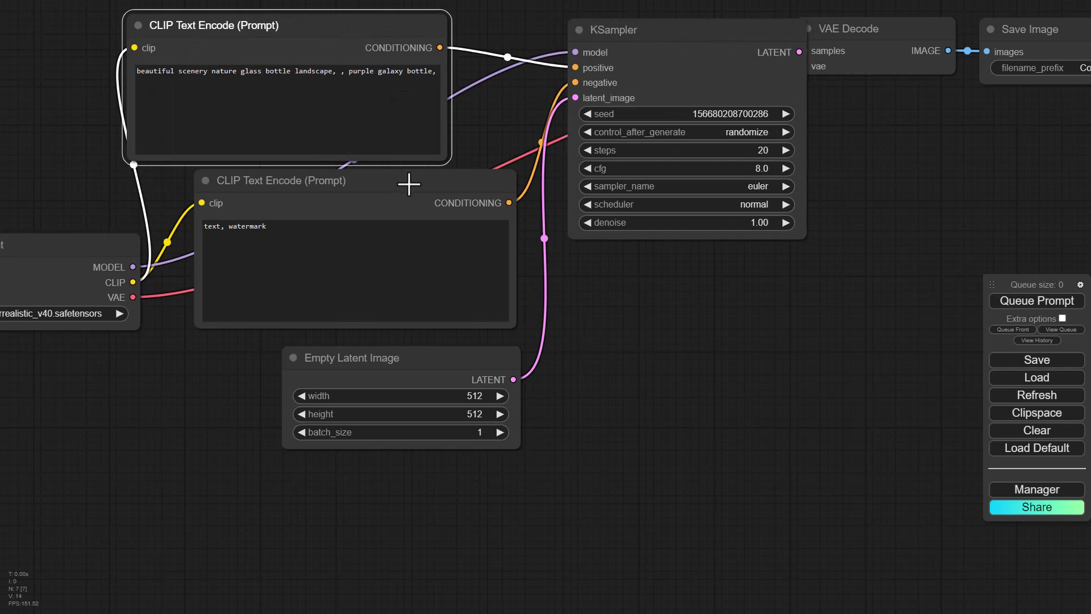
pyautogui.moveTo(409, 184); pyautogui.dragTo(351, 193)
pyautogui.moveTo(426, 356); pyautogui.dragTo(414, 360)
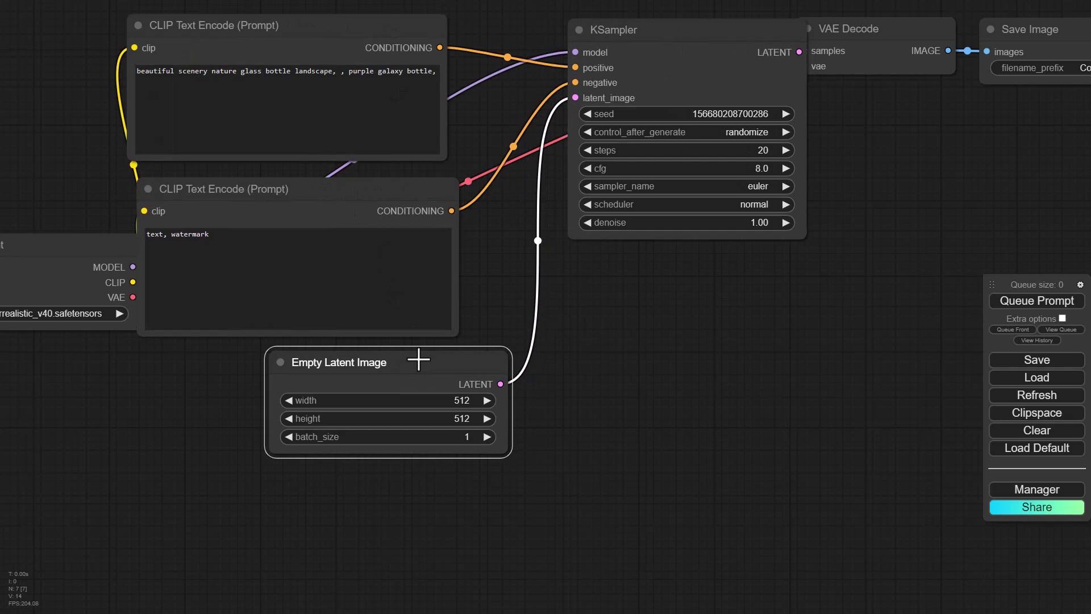
pyautogui.press('Delete')
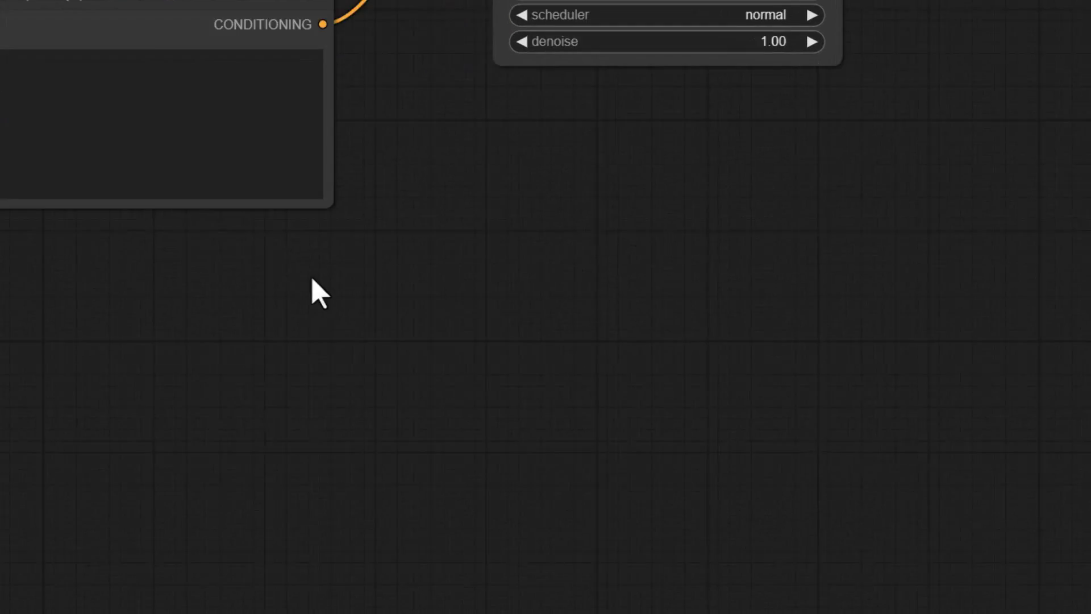
# - Add a Load Image node from the image category of the node list
pyautogui.rightClick(394, 206)
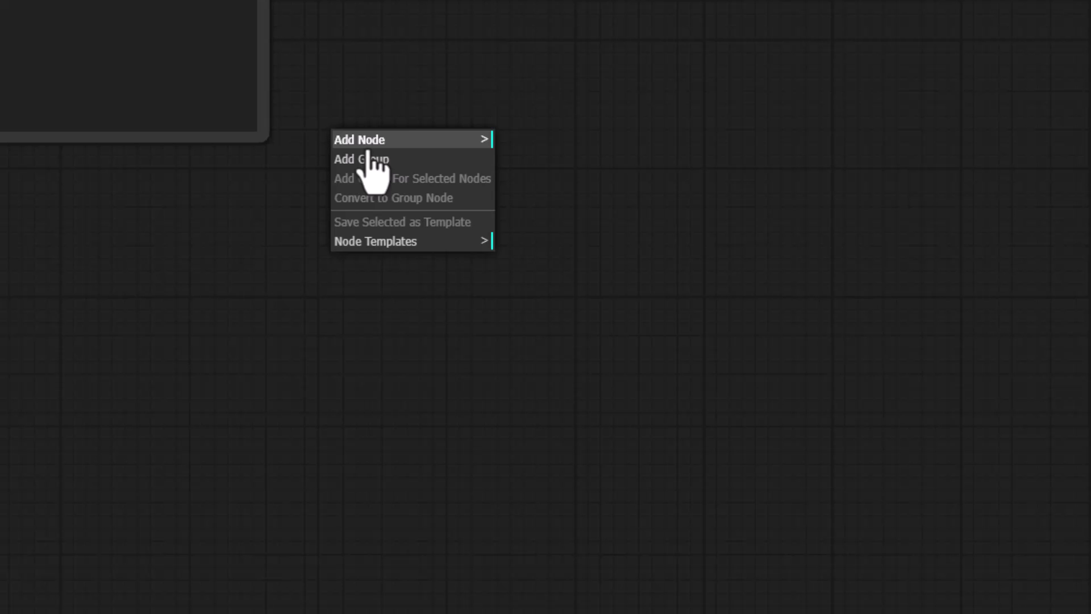
pyautogui.click(369, 147)
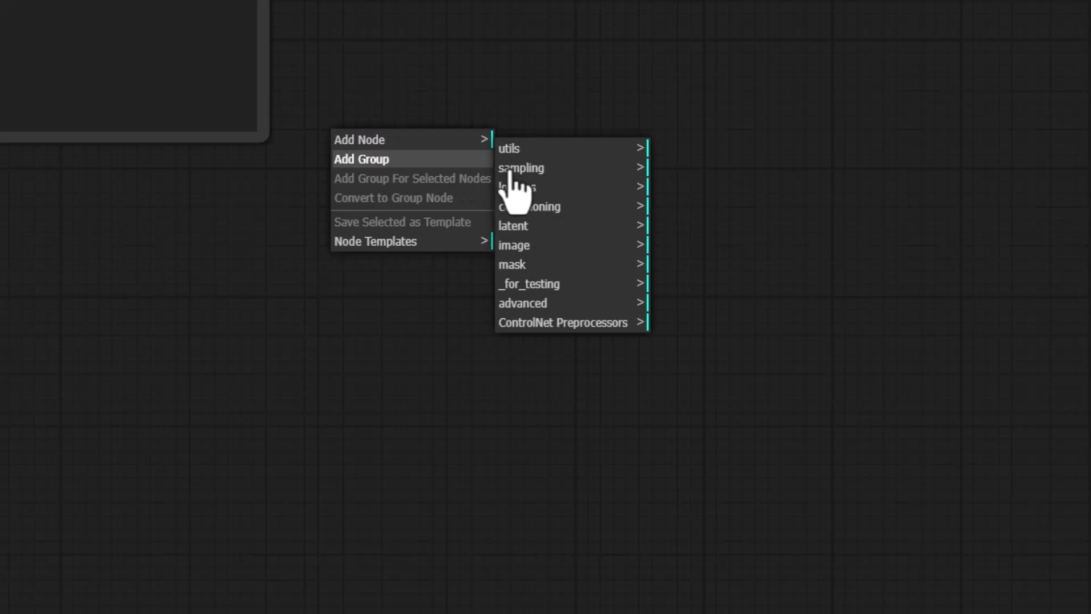
pyautogui.click(529, 245)
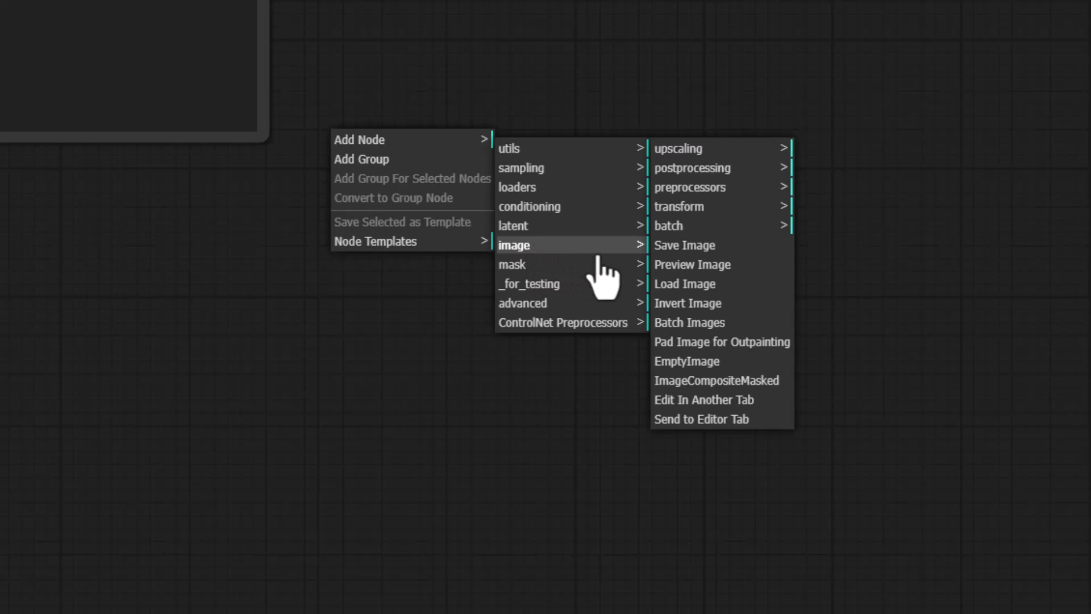
pyautogui.click(695, 284)
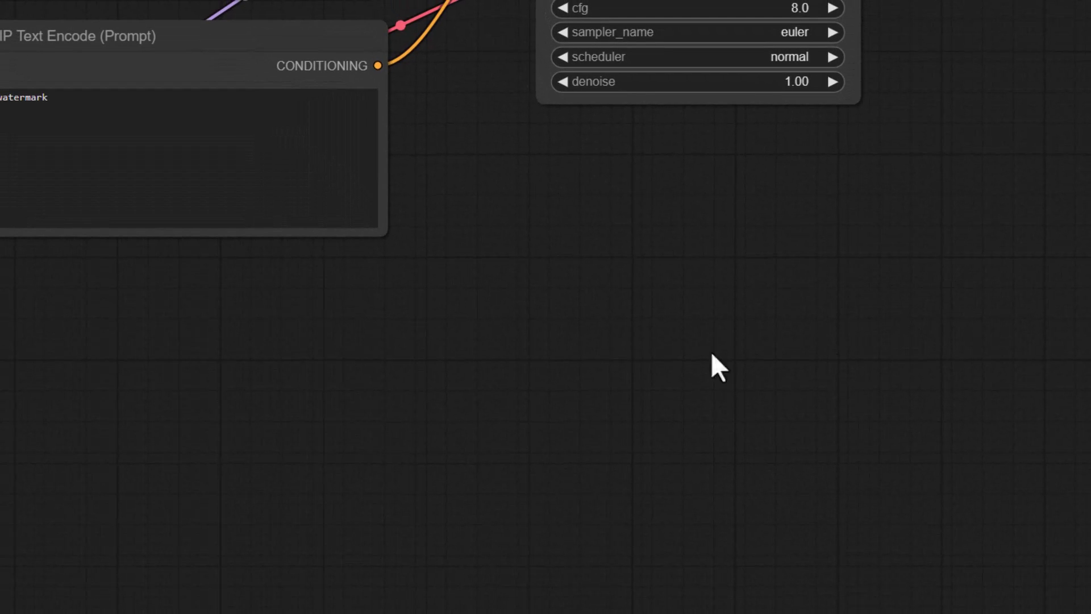
# - Add a Load Image node by searching the nodes for "image", and drop an image file onto it
pyautogui.doubleClick(440, 246)
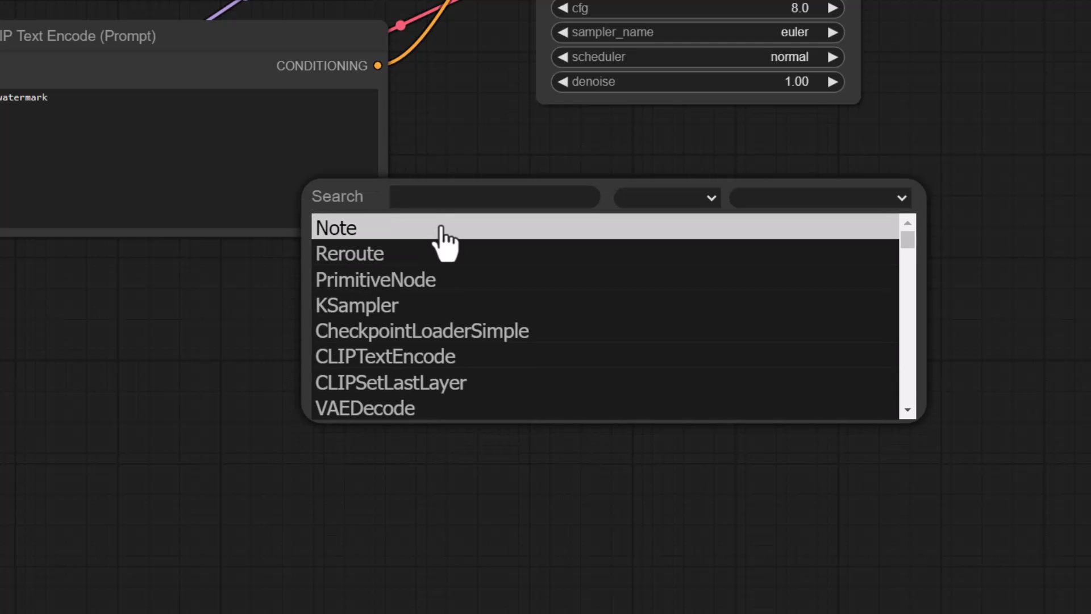
pyautogui.write('image')
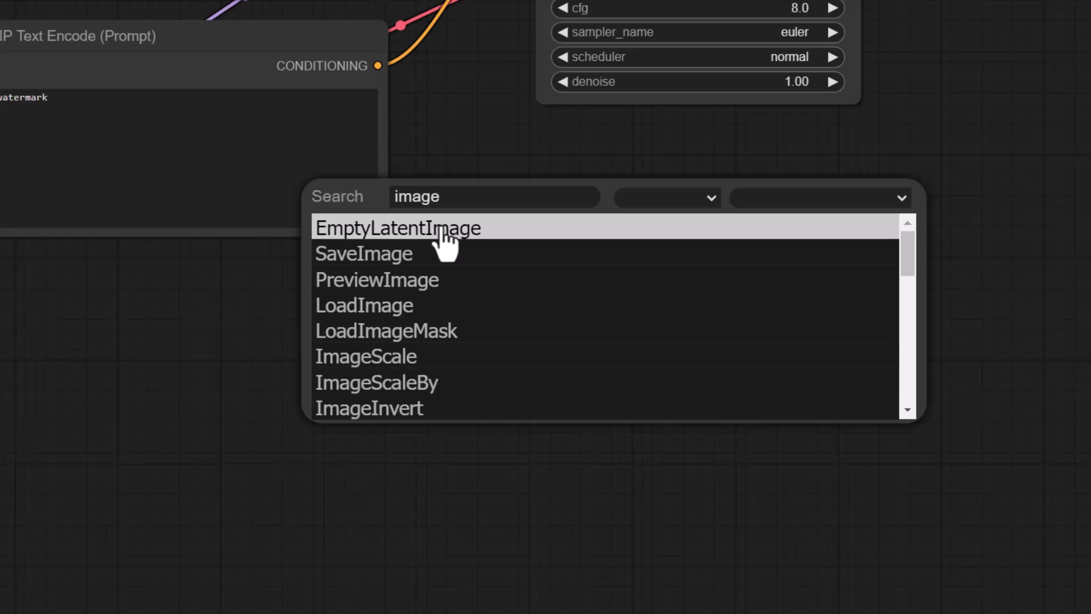
pyautogui.click(404, 307)
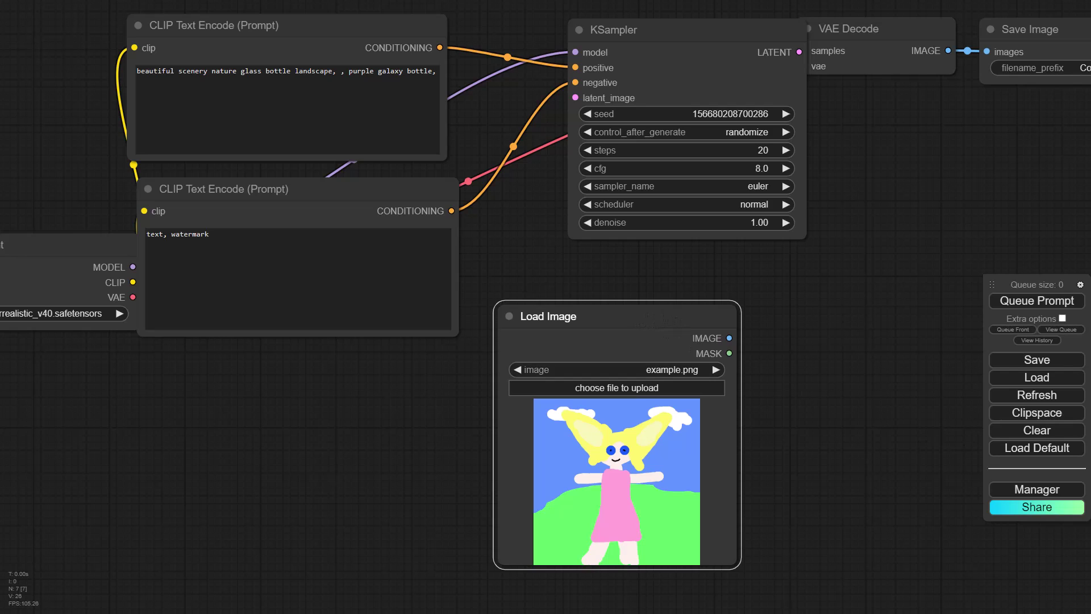
pyautogui.moveTo(887, 302); pyautogui.dragTo(617, 476)
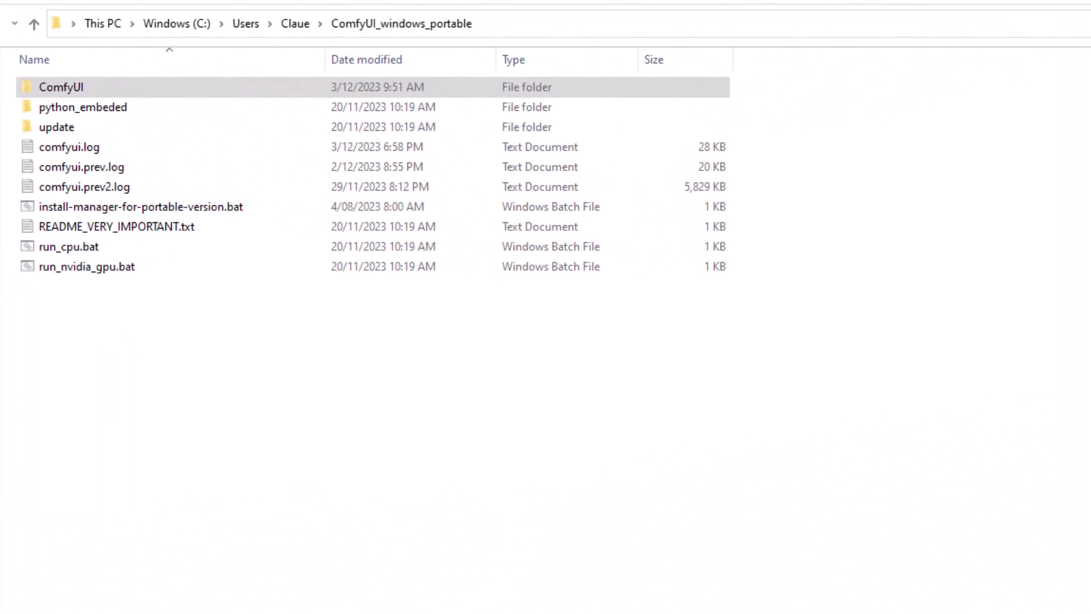
# - In File Explorer, open the input folder inside the ComfyUI folder and paste the copied image file there
pyautogui.click(124, 86)
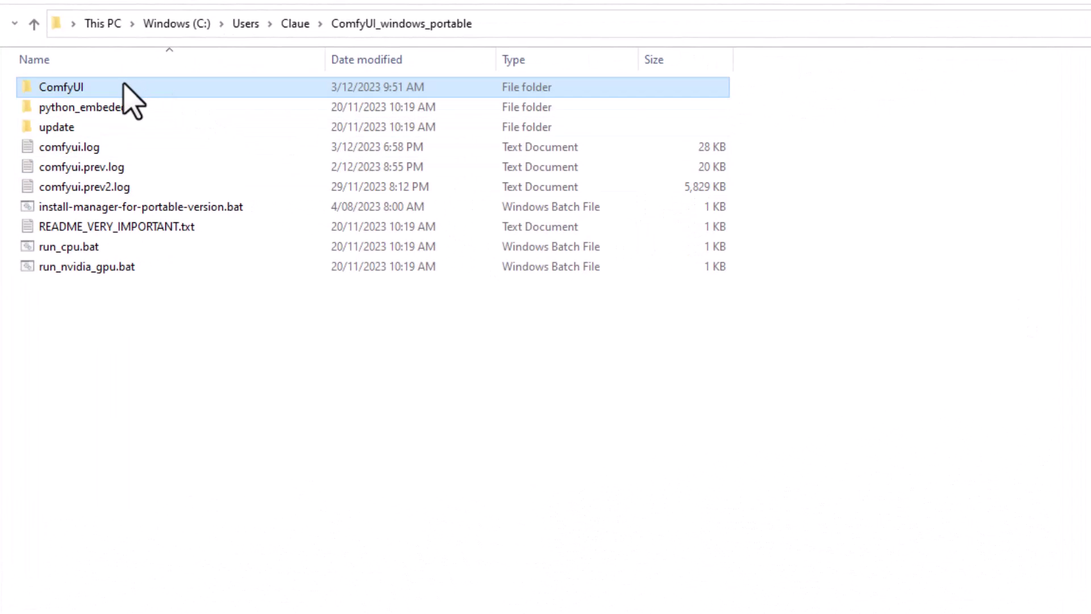
pyautogui.doubleClick(124, 86)
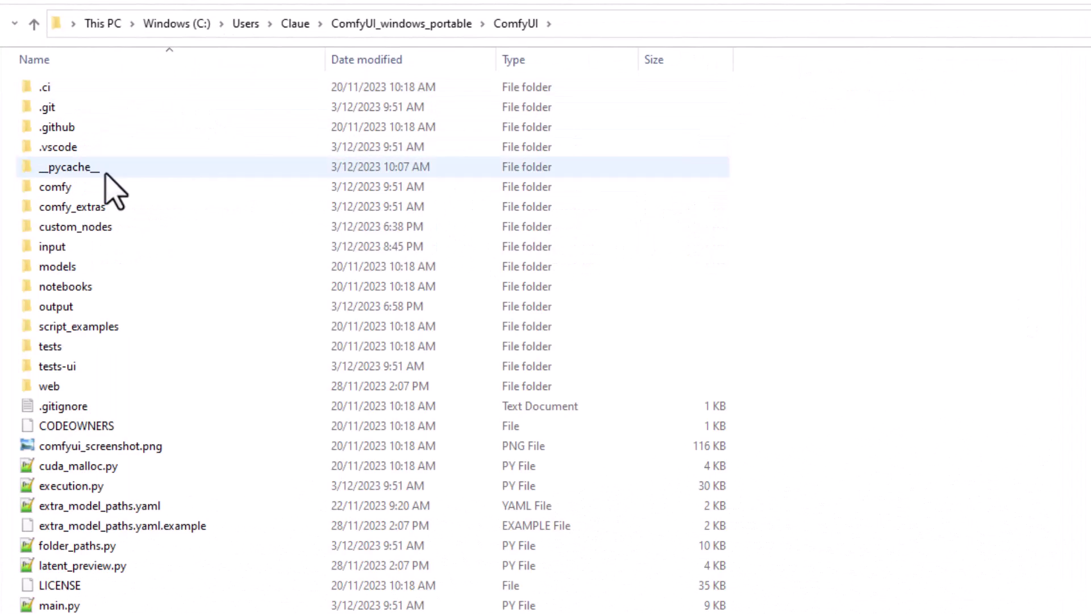
pyautogui.doubleClick(67, 247)
pyautogui.hotkey('ctrl', 'v')
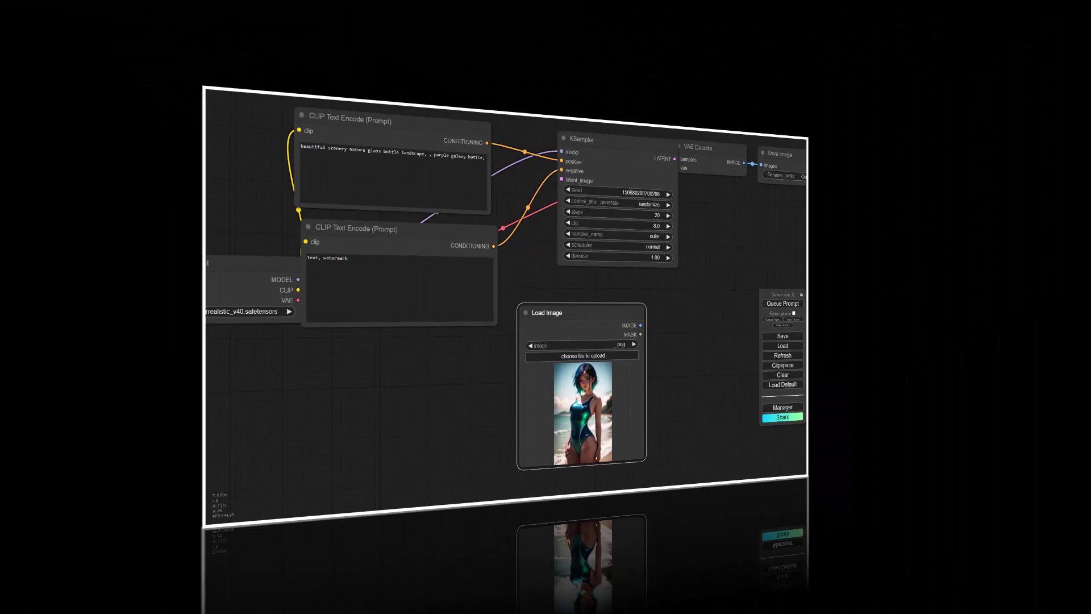
# - Select 00002-4231563050.png in the Load Image node, and switch its image to example.png
pyautogui.click(649, 374)
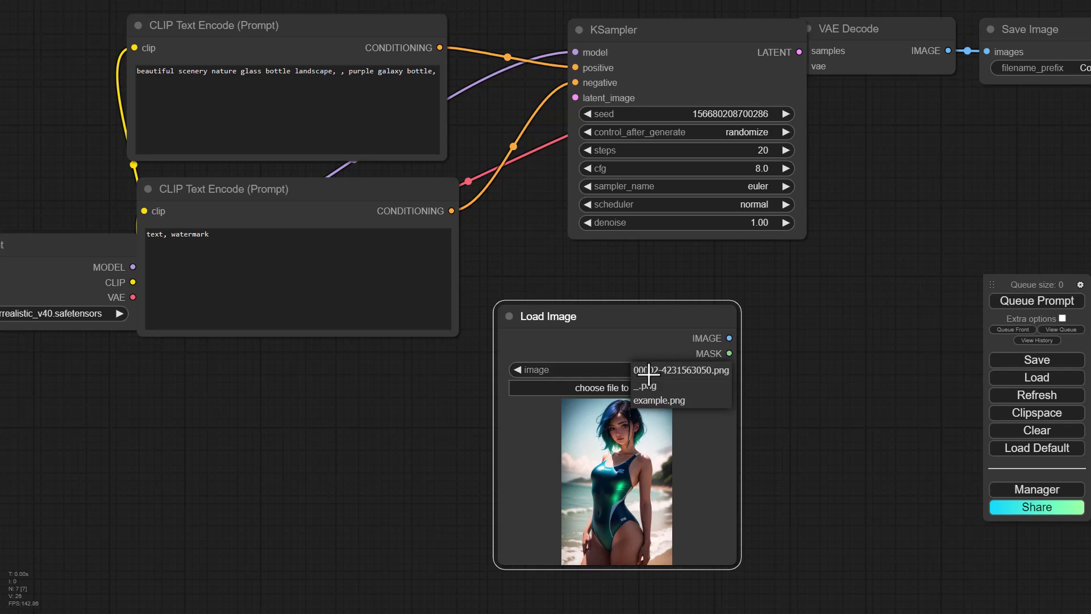
pyautogui.click(648, 372)
pyautogui.click(694, 370)
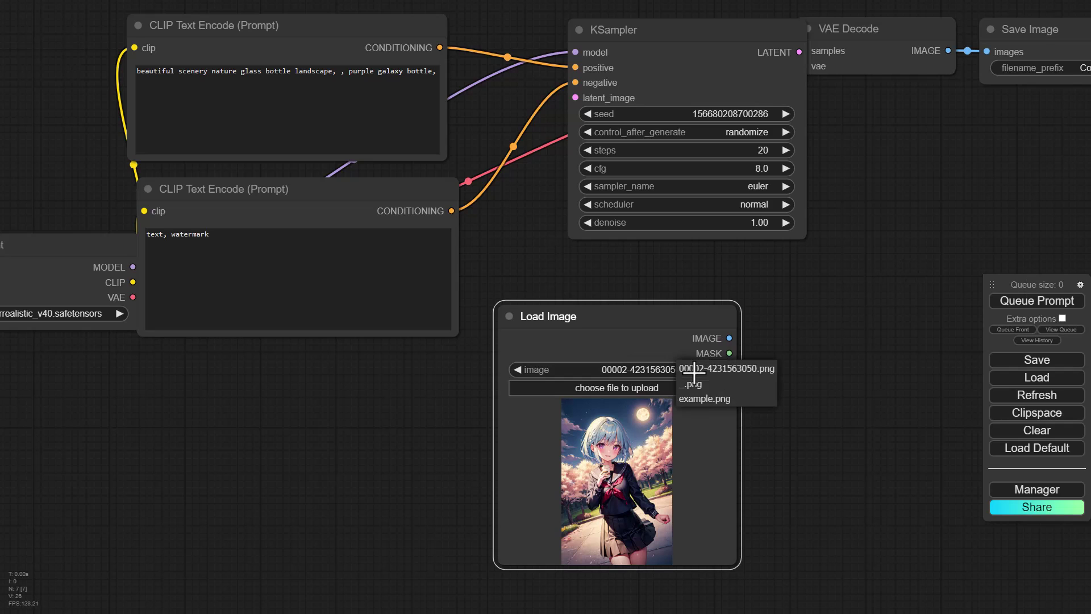
pyautogui.click(705, 399)
# - Shrink the Load Image node and place it below the prompt nodes, trying to connect its IMAGE output to the KSampler's latent_image input
pyautogui.moveTo(588, 316); pyautogui.dragTo(394, 306)
pyautogui.moveTo(543, 554); pyautogui.dragTo(452, 541)
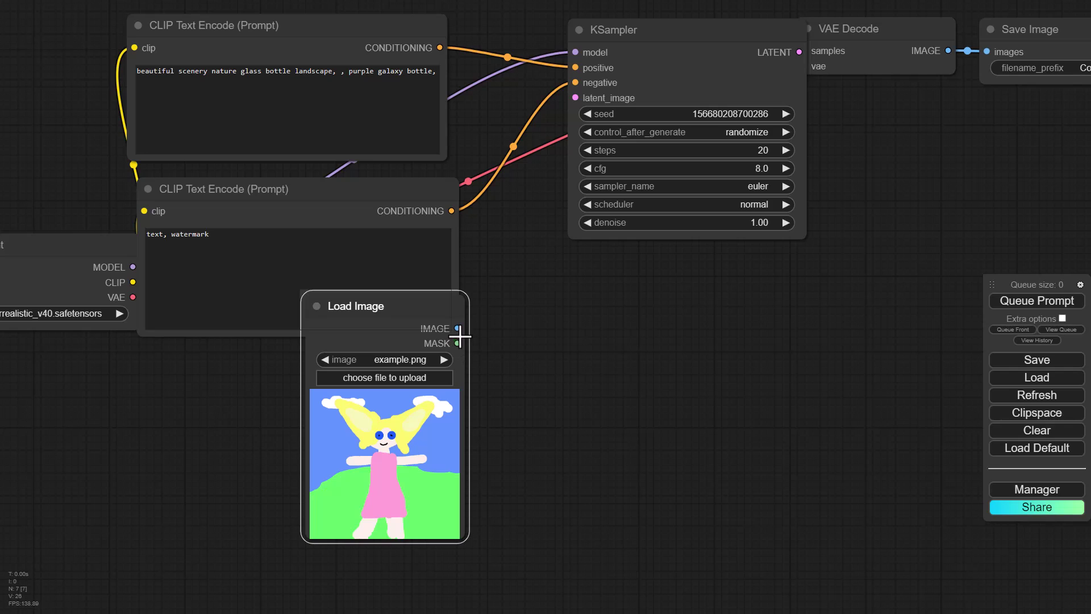
pyautogui.moveTo(458, 328); pyautogui.dragTo(573, 97)
pyautogui.moveTo(421, 306); pyautogui.dragTo(483, 188)
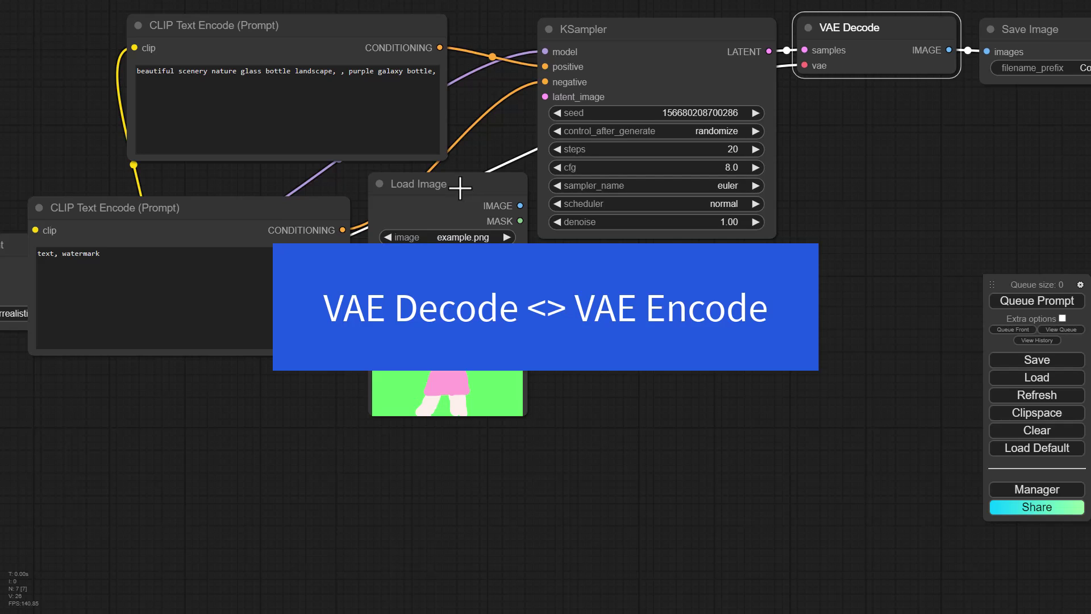
pyautogui.moveTo(463, 190); pyautogui.dragTo(401, 334)
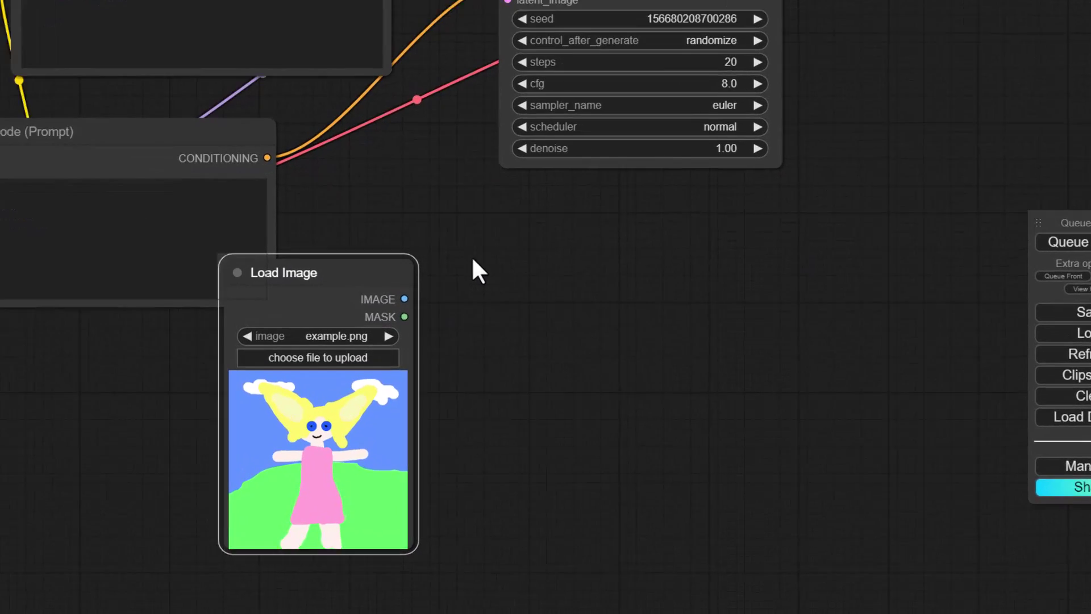
# - Add a VAE Encode node from the latent node category beside the Load Image node, and delete it
pyautogui.rightClick(518, 318)
pyautogui.click(539, 318)
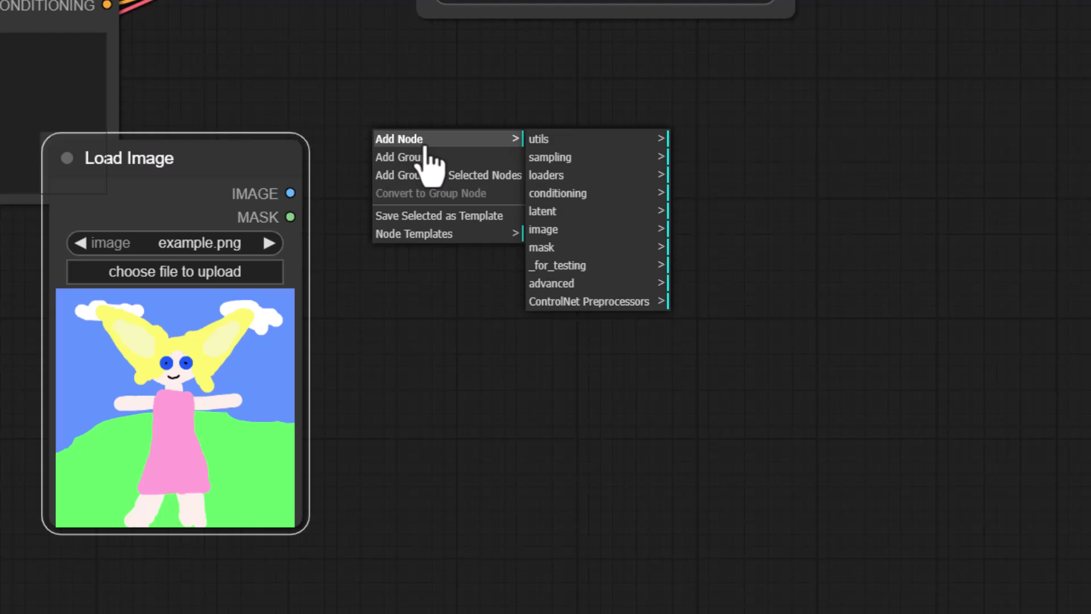
pyautogui.click(588, 211)
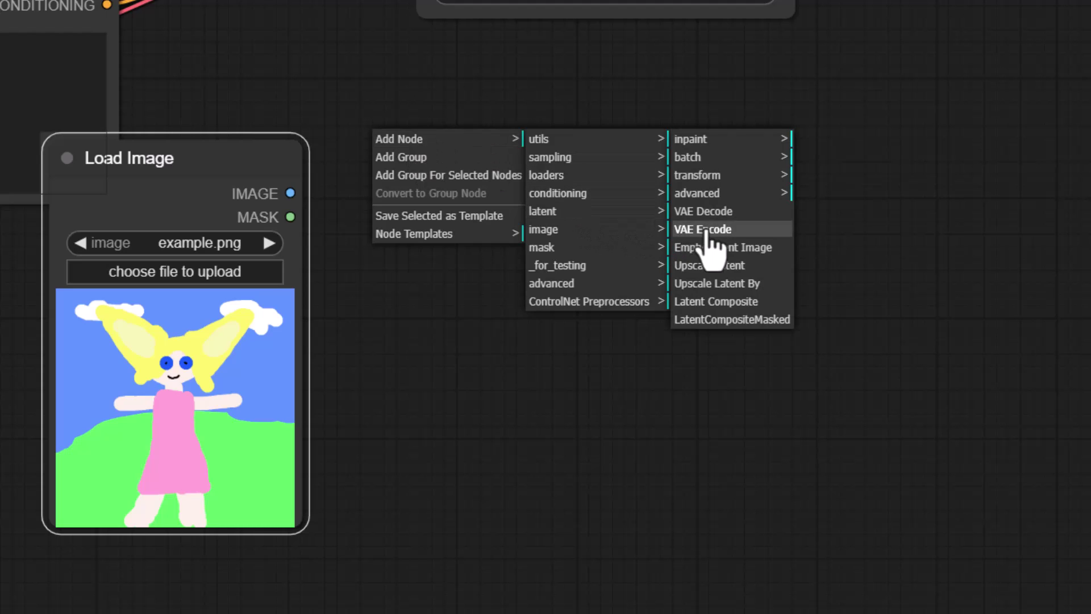
pyautogui.click(690, 229)
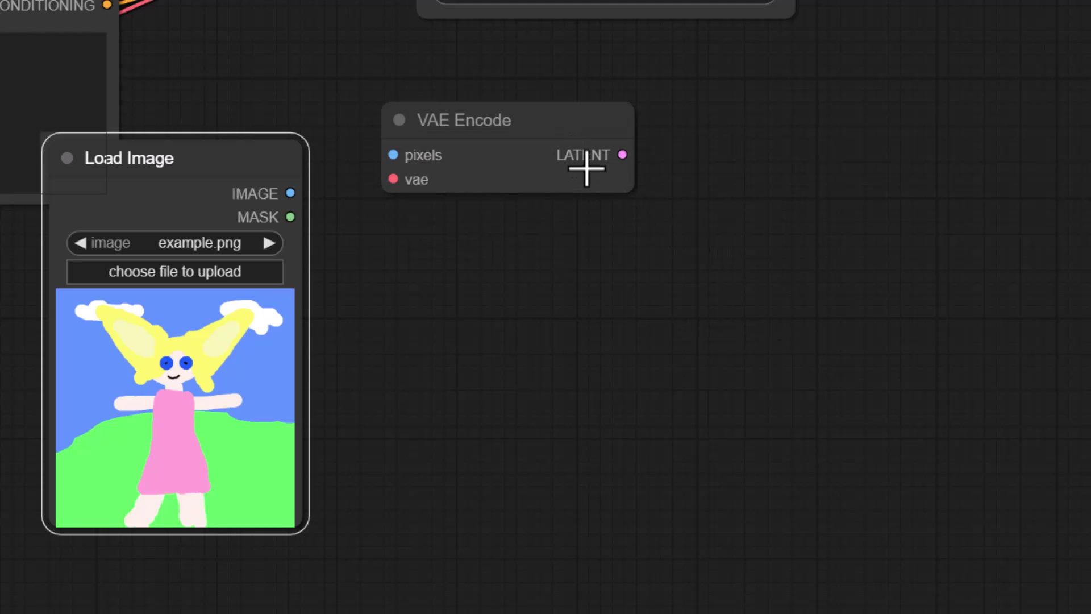
pyautogui.click(584, 165)
pyautogui.press('Delete')
# - Add a VAE Encode node by searching the nodes for "vae", connect the Load Image's IMAGE output to its pixels input, and delete the node
pyautogui.doubleClick(393, 140)
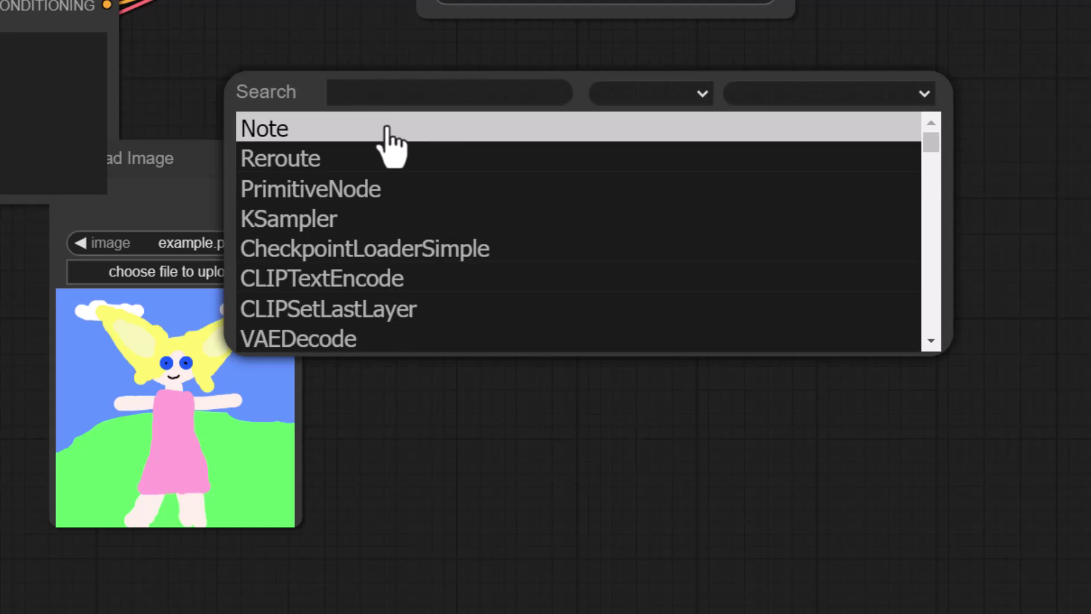
pyautogui.write('vae')
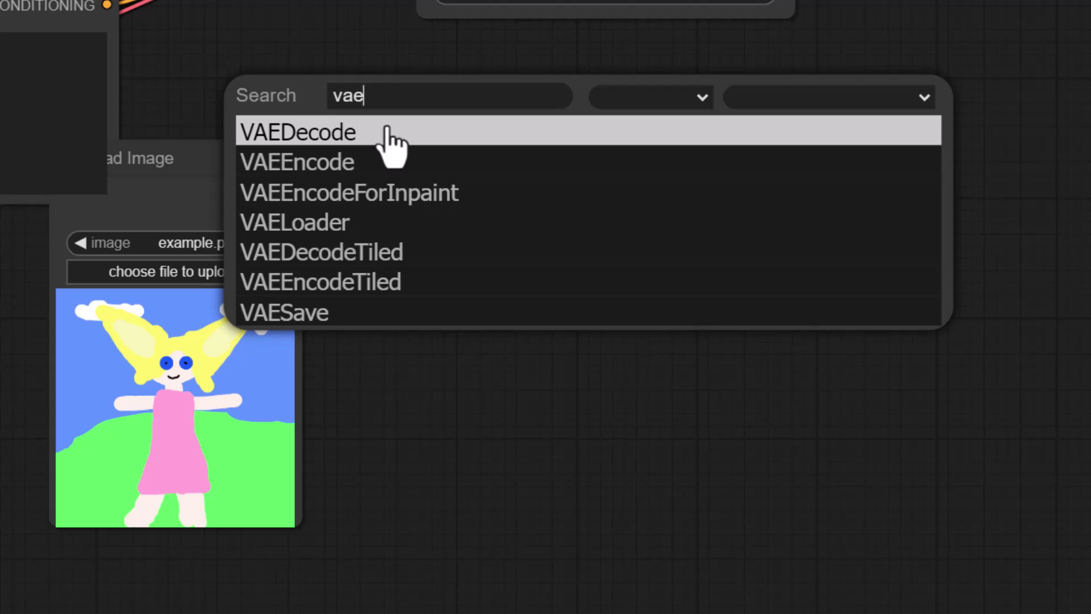
pyautogui.click(358, 165)
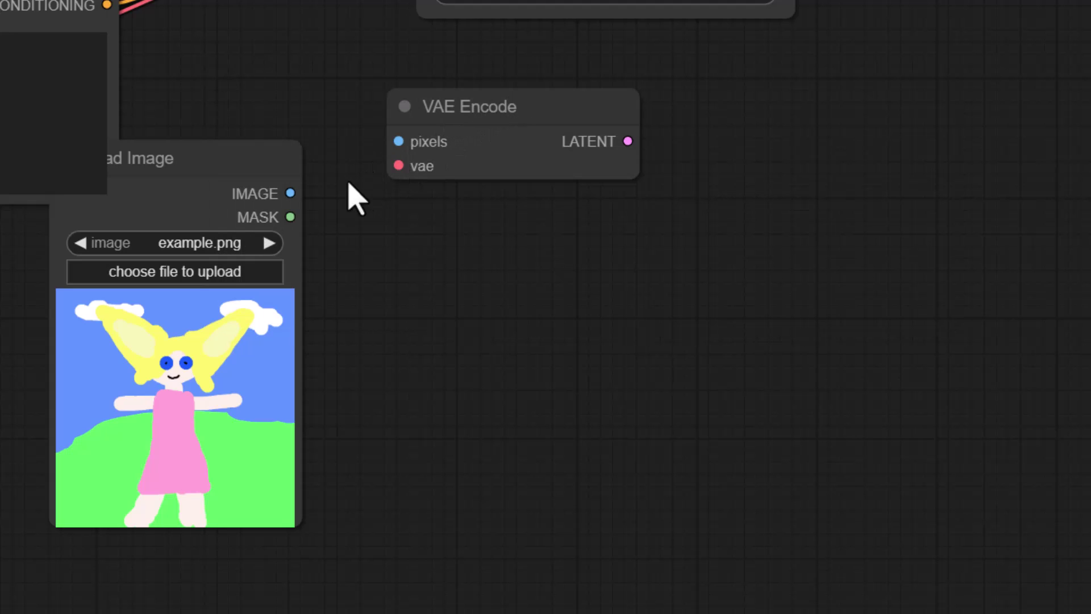
pyautogui.moveTo(290, 193); pyautogui.dragTo(399, 144)
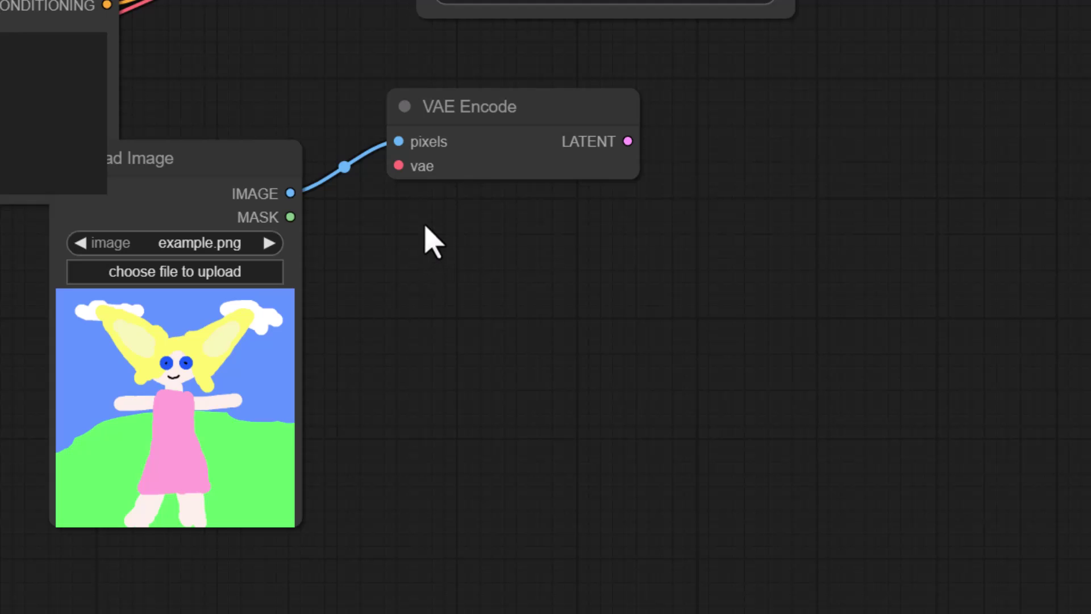
pyautogui.click(509, 155)
pyautogui.press('Delete')
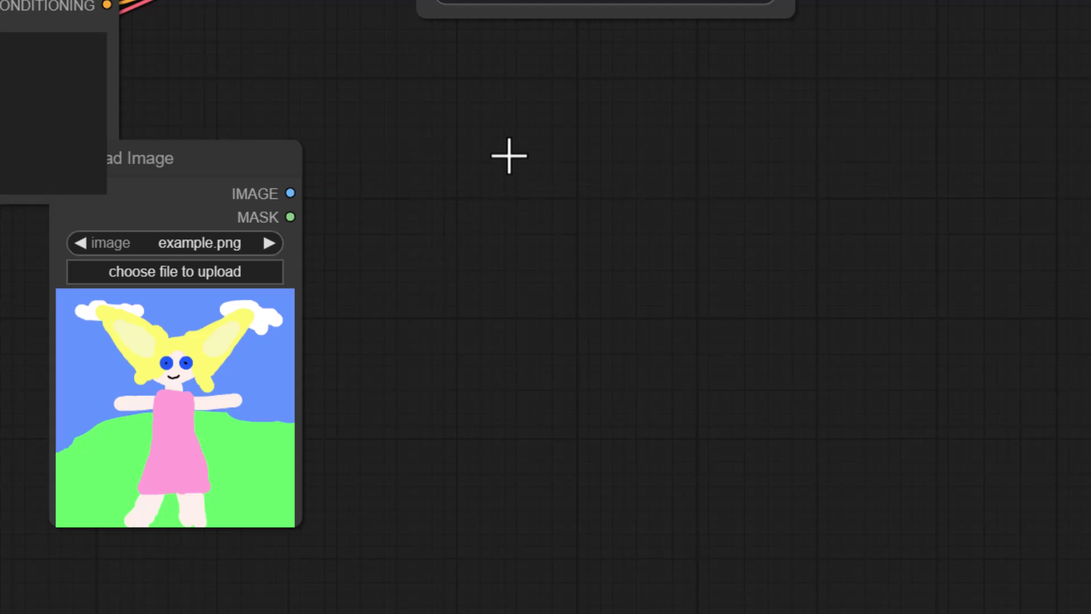
# - Create a VAE Encode node directly from the Load Image's IMAGE output, and connect its LATENT output to the KSampler's latent_image input
pyautogui.moveTo(290, 194); pyautogui.dragTo(442, 176)
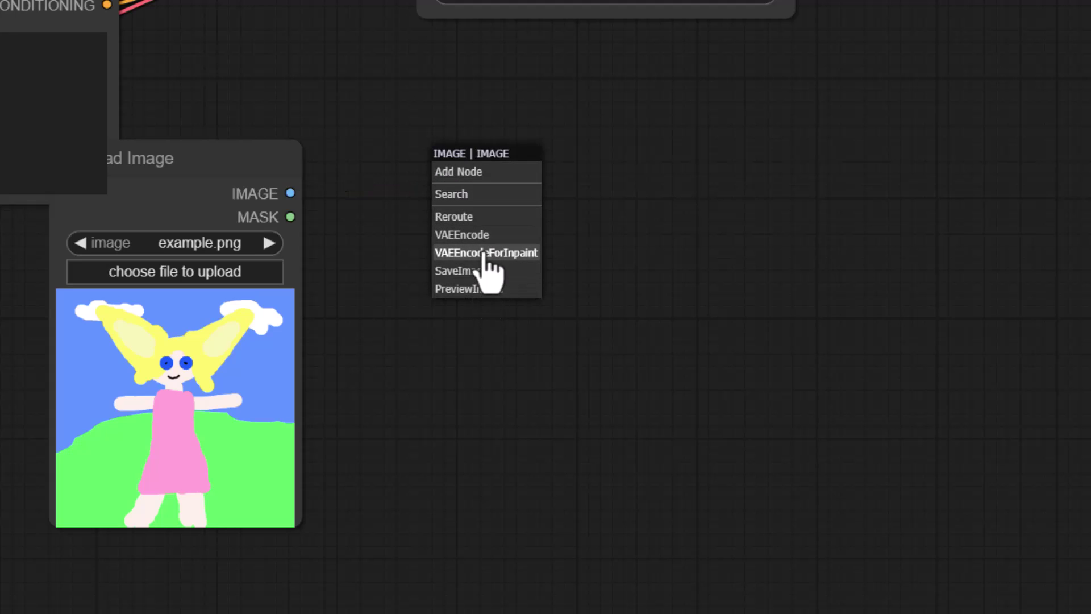
pyautogui.click(484, 237)
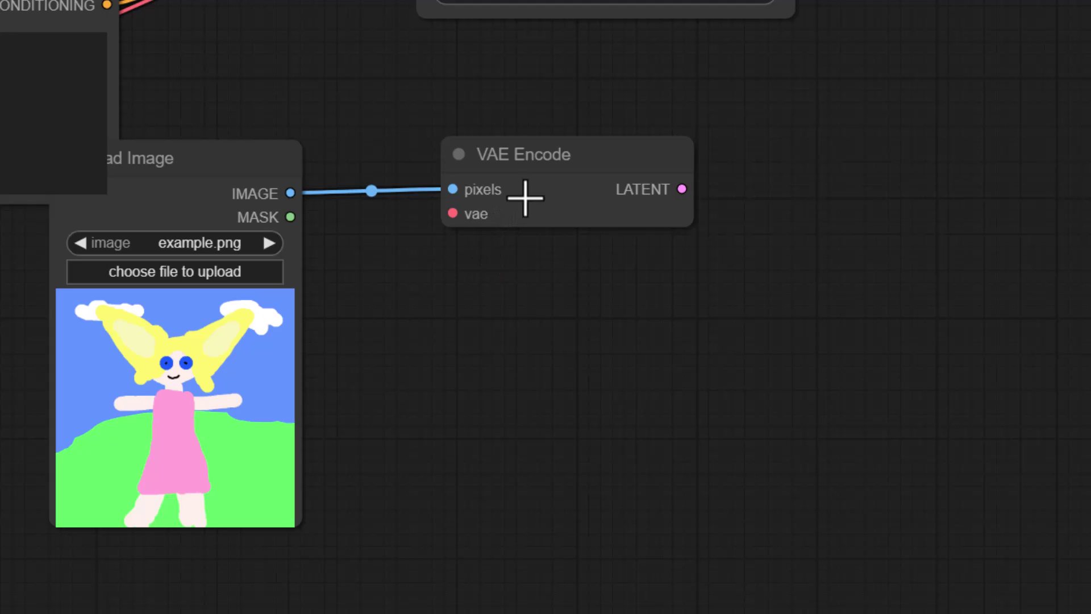
pyautogui.moveTo(540, 159); pyautogui.dragTo(456, 140)
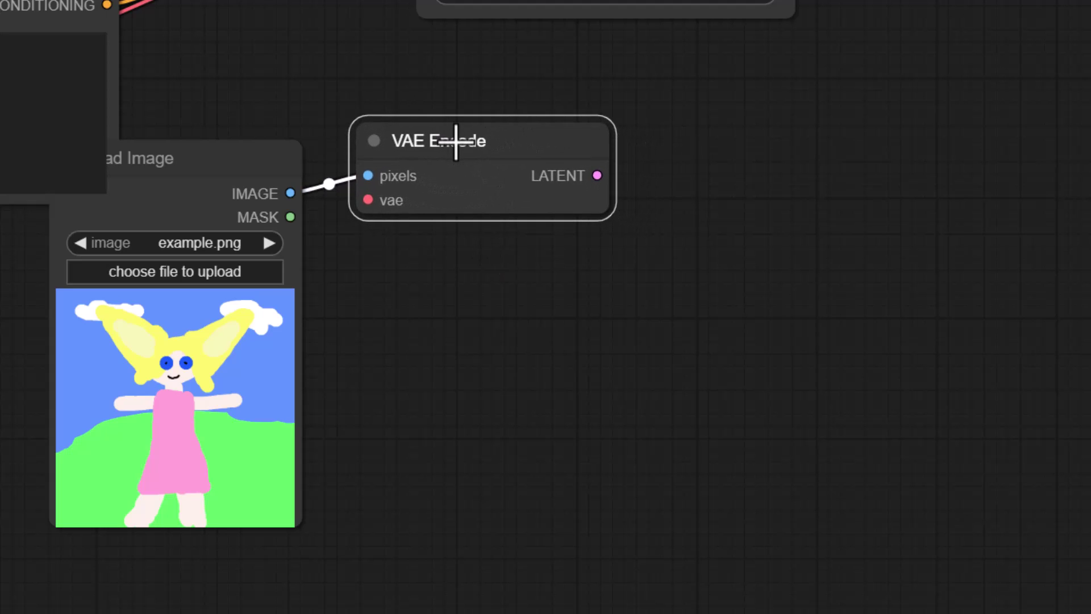
pyautogui.click(522, 277)
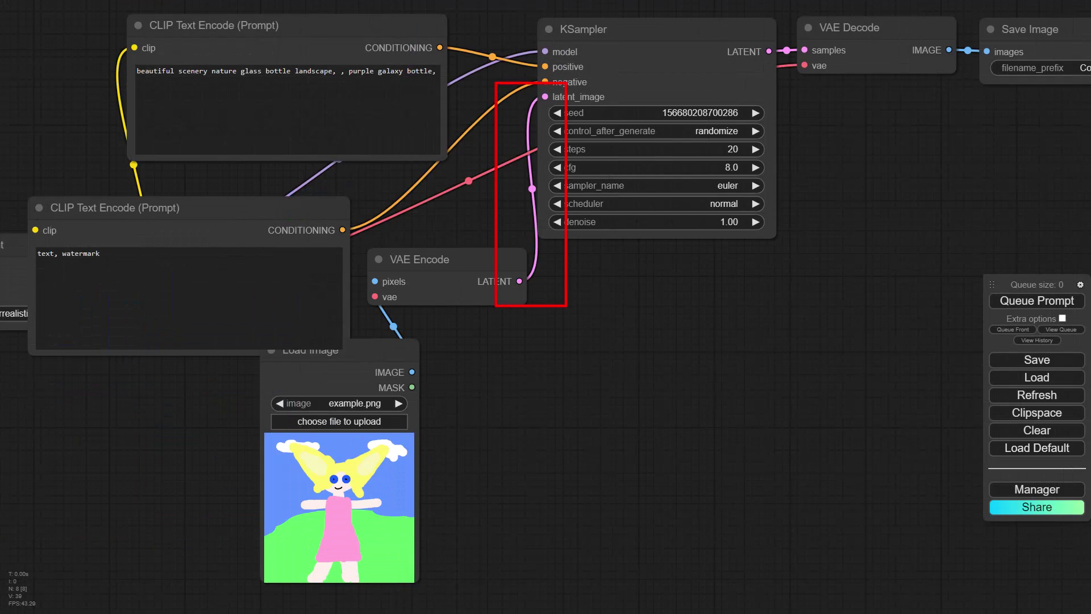
# - Move the VAE Encode and negative prompt nodes apart, and connect the Load Checkpoint's VAE output to the VAE Encode's vae input
pyautogui.moveTo(632, 375); pyautogui.dragTo(852, 344)
pyautogui.moveTo(683, 237); pyautogui.dragTo(856, 323)
pyautogui.moveTo(517, 185); pyautogui.dragTo(661, 124)
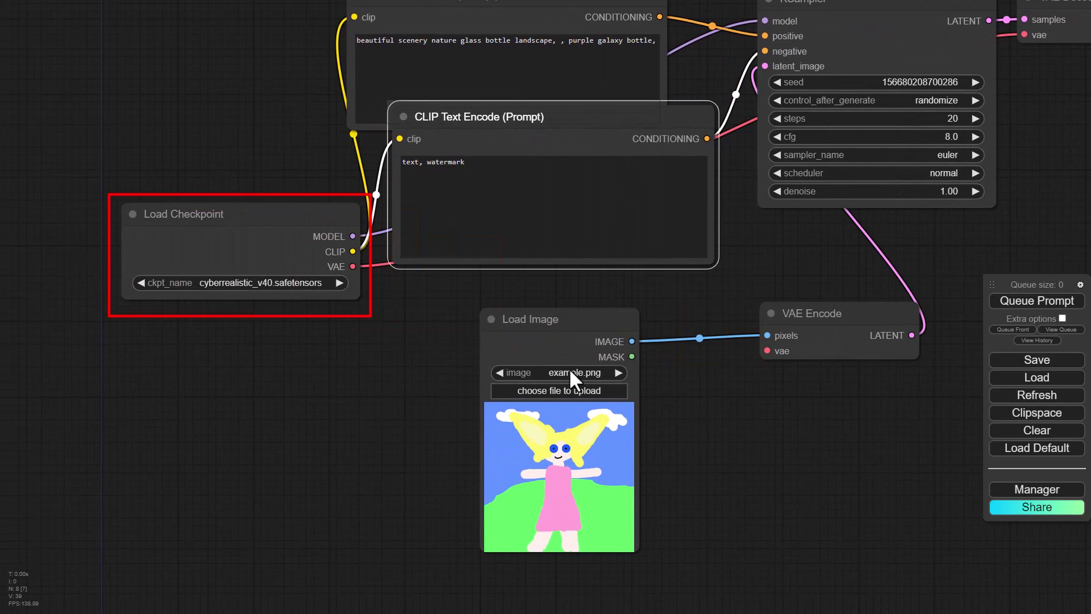
pyautogui.moveTo(352, 266)
pyautogui.mouseDown()
pyautogui.moveTo(653, 317)
pyautogui.moveTo(750, 356)
pyautogui.moveTo(767, 351)
pyautogui.mouseUp()
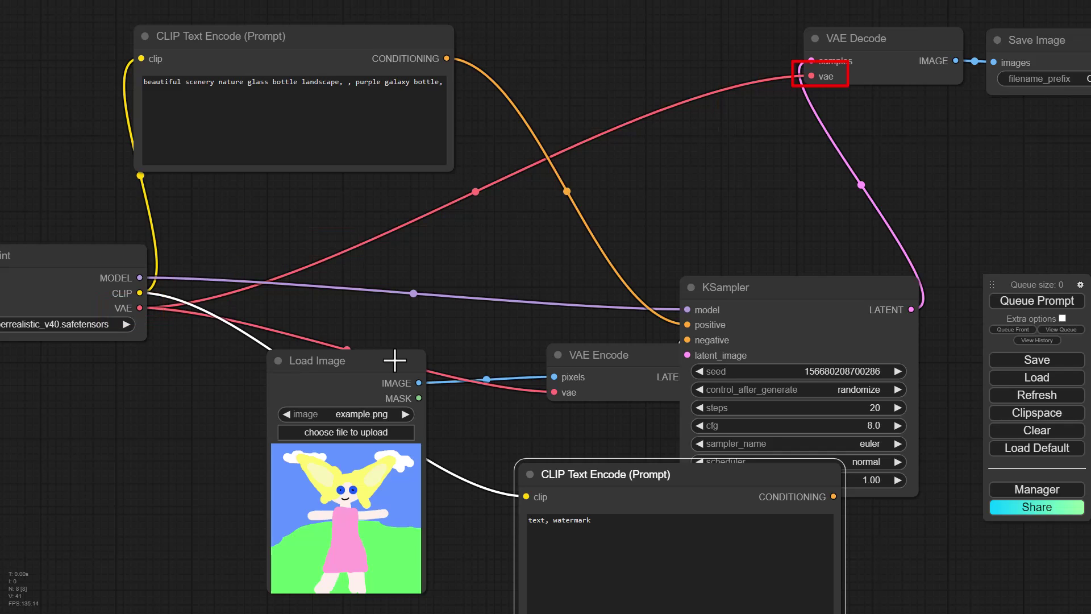
# - Tidy the layout, moving the negative prompt under the positive one, the KSampler beside them, and VAE Encode and Load Image below
pyautogui.moveTo(376, 368); pyautogui.dragTo(300, 392)
pyautogui.moveTo(618, 355); pyautogui.dragTo(574, 350)
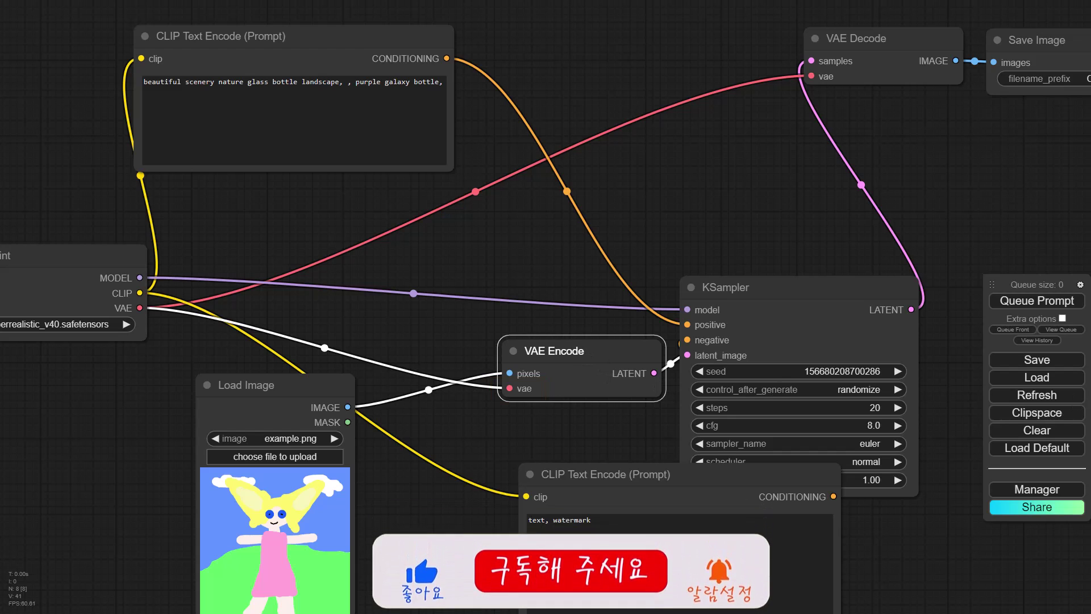
pyautogui.scroll(-1, 451, 268)
pyautogui.scroll(-1, 451, 268)
pyautogui.moveTo(608, 419); pyautogui.dragTo(285, 208)
pyautogui.moveTo(751, 262); pyautogui.dragTo(627, 82)
pyautogui.moveTo(611, 314); pyautogui.dragTo(527, 319)
pyautogui.moveTo(341, 345); pyautogui.dragTo(335, 386)
pyautogui.moveTo(978, 59); pyautogui.dragTo(964, 67)
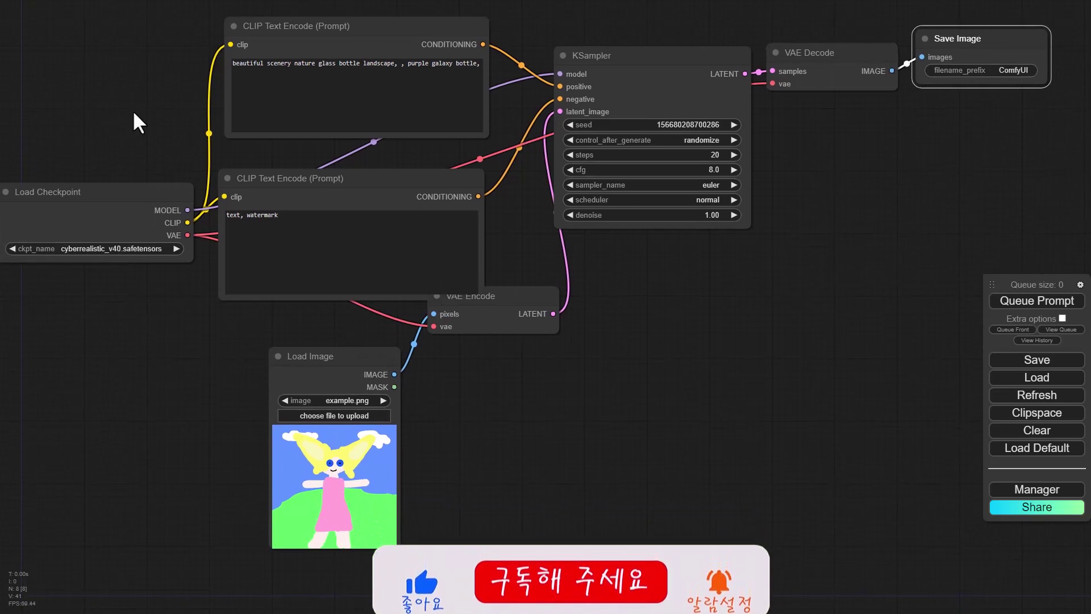
# - Replace the positive prompt with "A beautiful angel woman with wings," and move the Load Image node below the KSampler
pyautogui.scroll(4, 577, 67)
pyautogui.click(323, 150)
pyautogui.hotkey('ctrl', 'a')
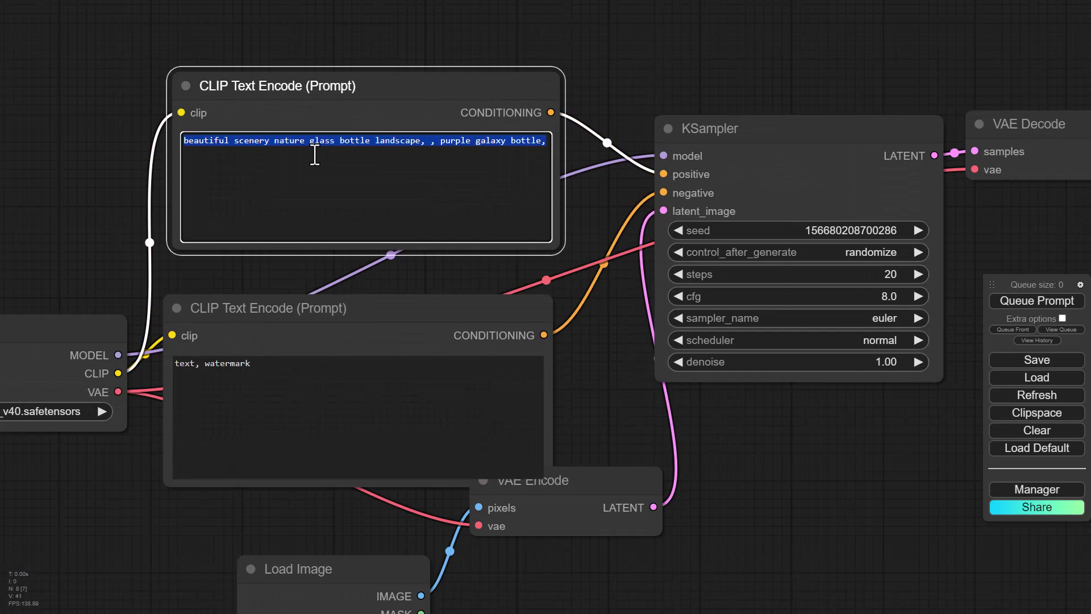
pyautogui.write('A beautiful angel woman with wings')
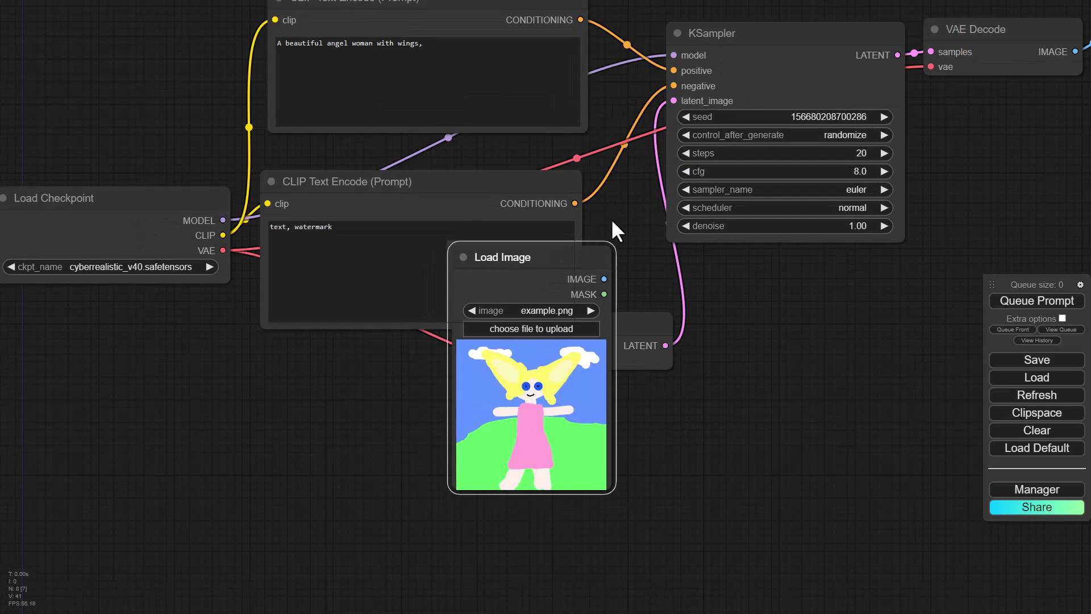
pyautogui.moveTo(614, 227)
pyautogui.mouseDown()
pyautogui.moveTo(578, 297)
pyautogui.moveTo(531, 334)
pyautogui.moveTo(691, 345)
pyautogui.mouseUp()
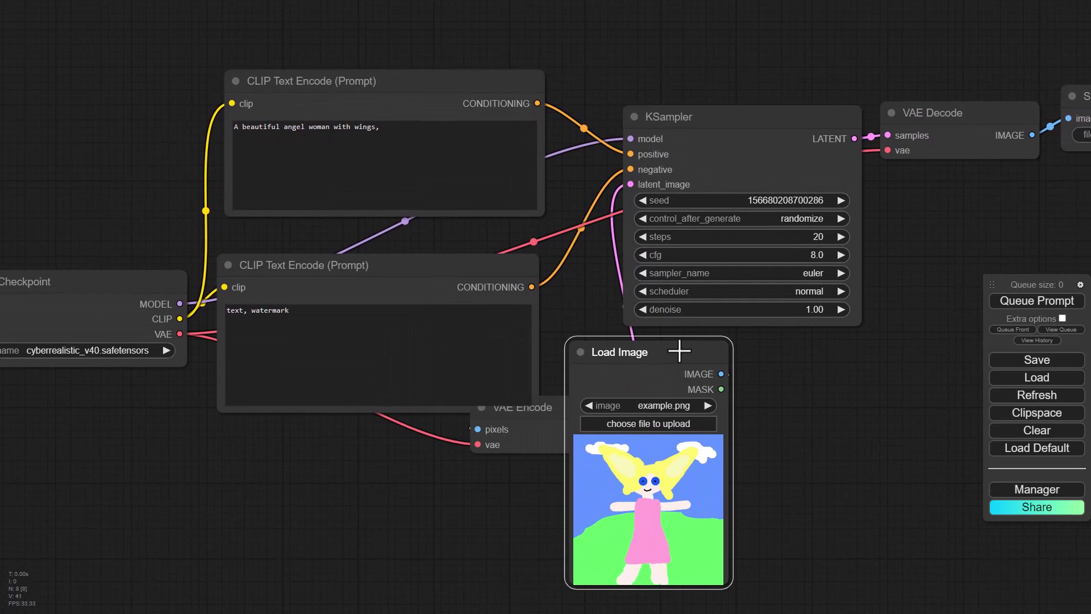
# - Append "cloud sky, green floor" to the positive prompt, and queue the prompt to generate the image
pyautogui.scroll(2, 725, 359)
pyautogui.click(446, 66)
pyautogui.write('cloud sky')
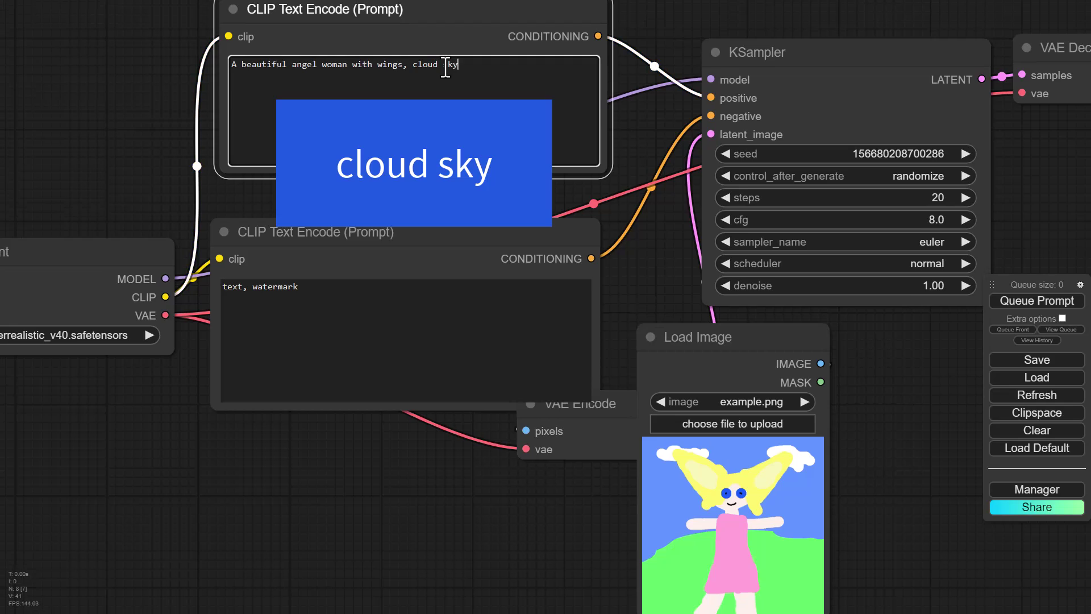
pyautogui.write(',')
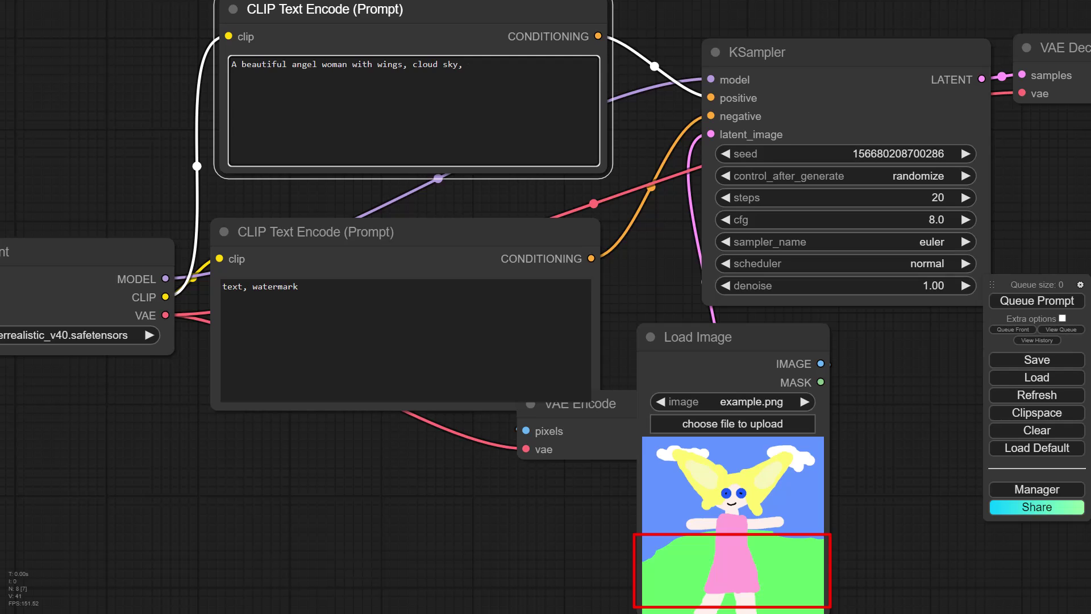
pyautogui.write('green floor')
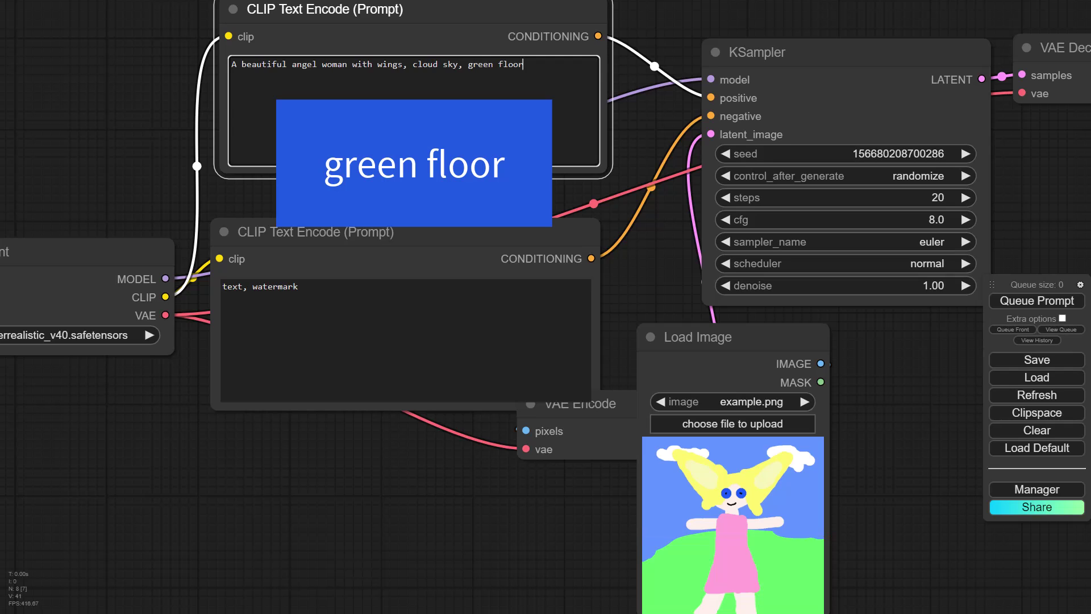
pyautogui.click(1017, 301)
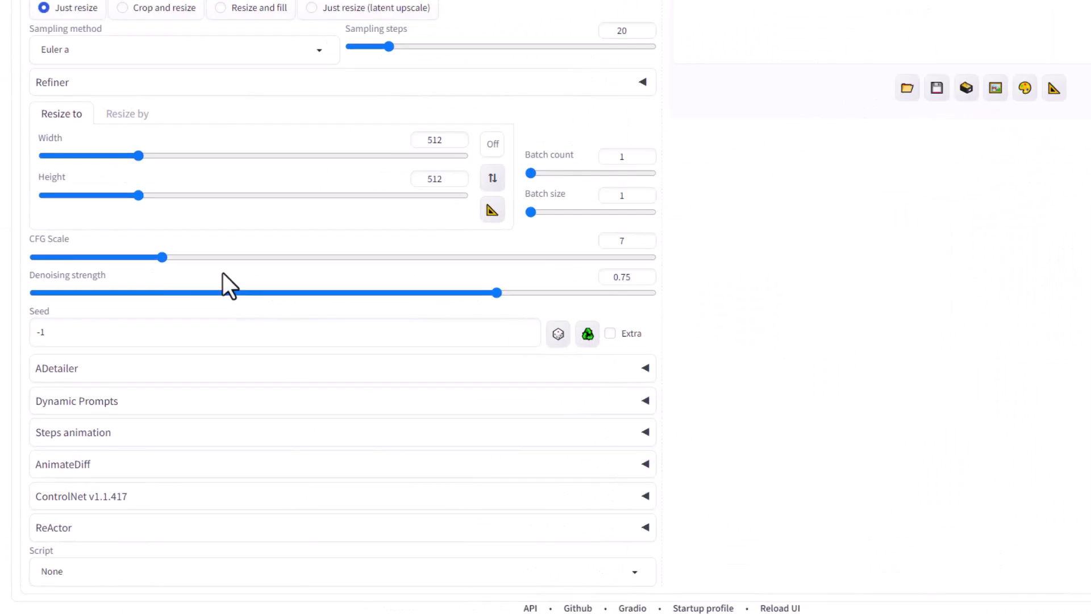
# - Compare the KSampler's denoise with the Stable Diffusion WebUI's img2img Denoising strength, highlighting that label and lowering its slider to the minimum
pyautogui.tripleClick(39, 195)
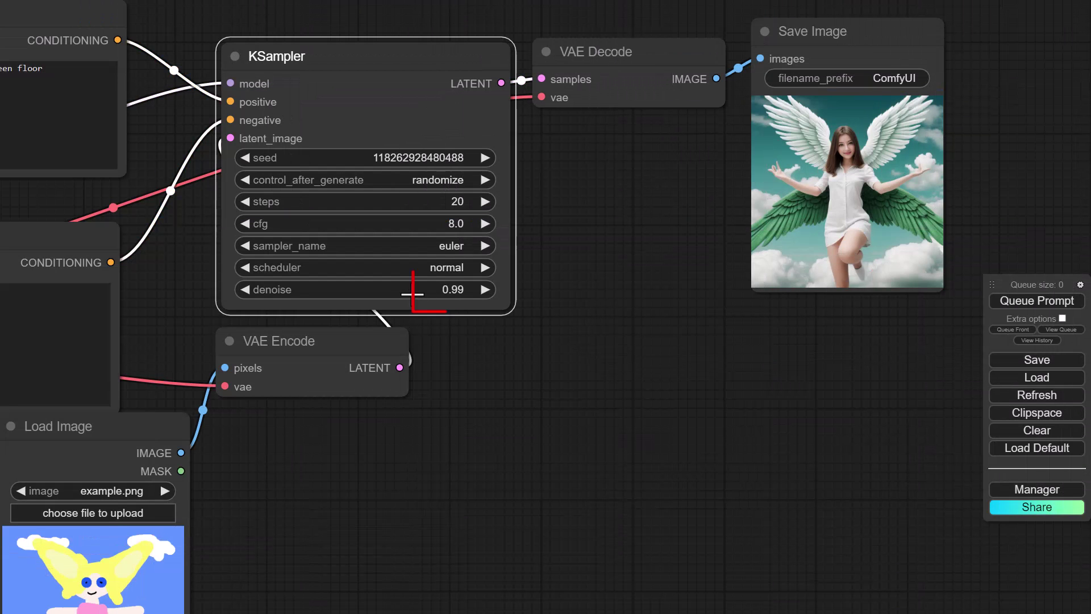
pyautogui.scroll(-2, 648, 383)
pyautogui.moveTo(648, 383); pyautogui.dragTo(691, 324)
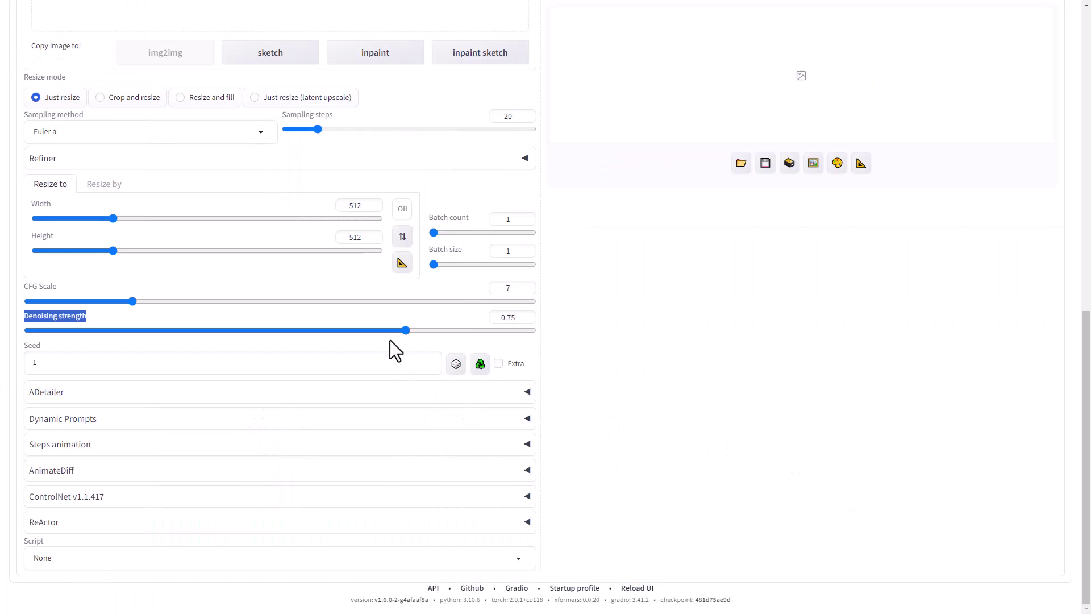
pyautogui.moveTo(404, 332); pyautogui.dragTo(3, 330)
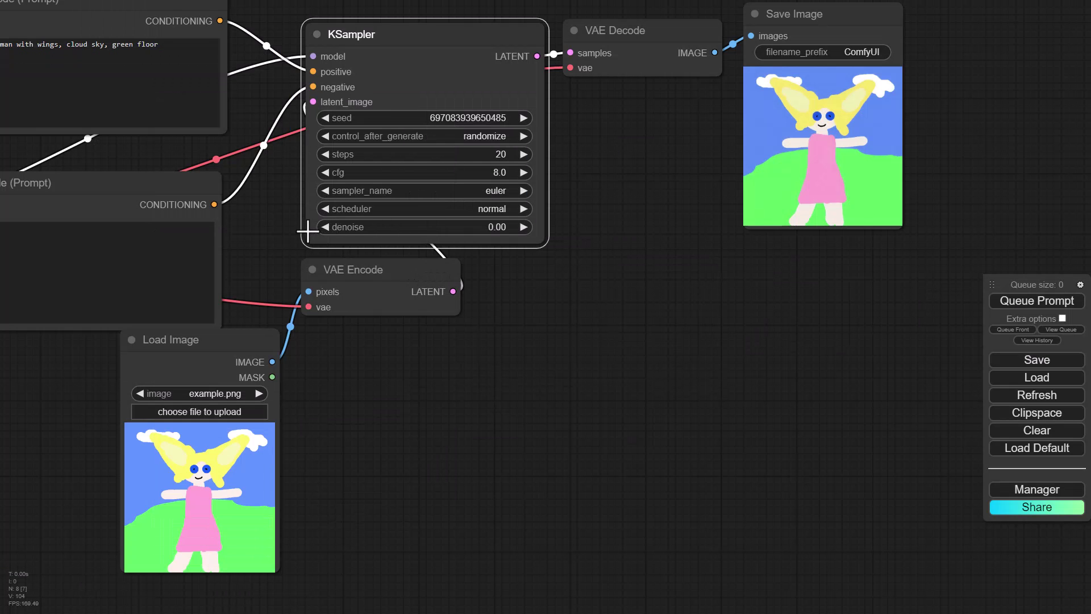
# - Queue the prompt with the current denoise setting, and raise the KSampler's denoise to 0.01
pyautogui.click(1021, 305)
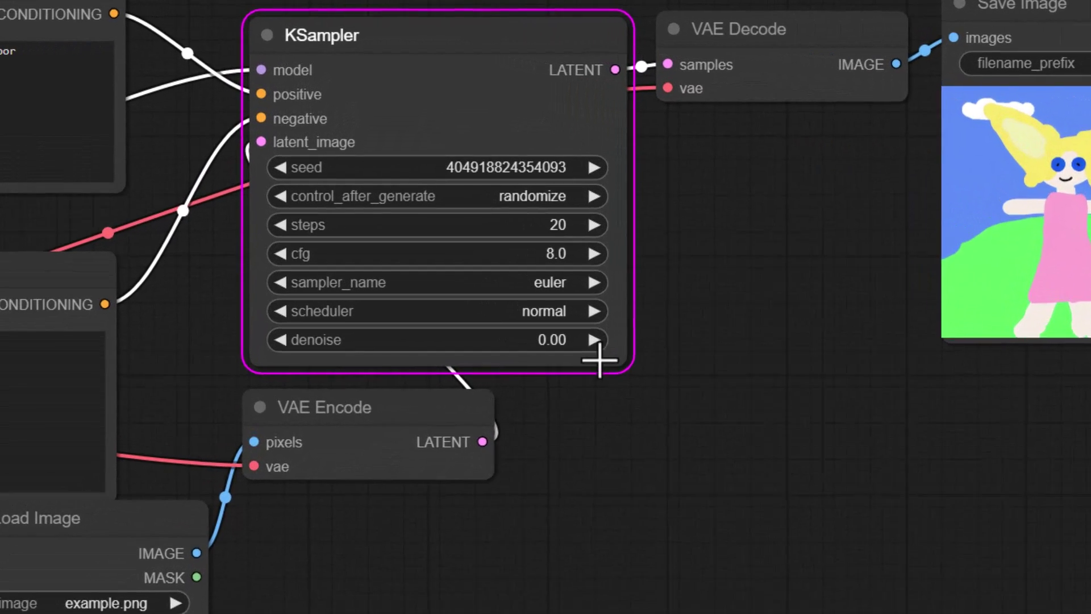
pyautogui.click(597, 346)
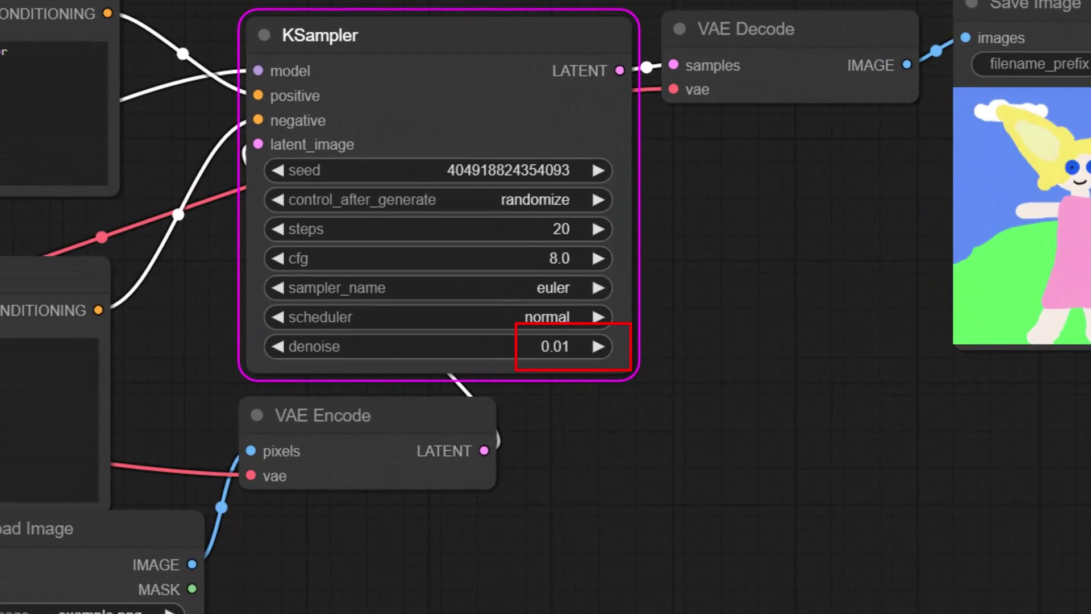